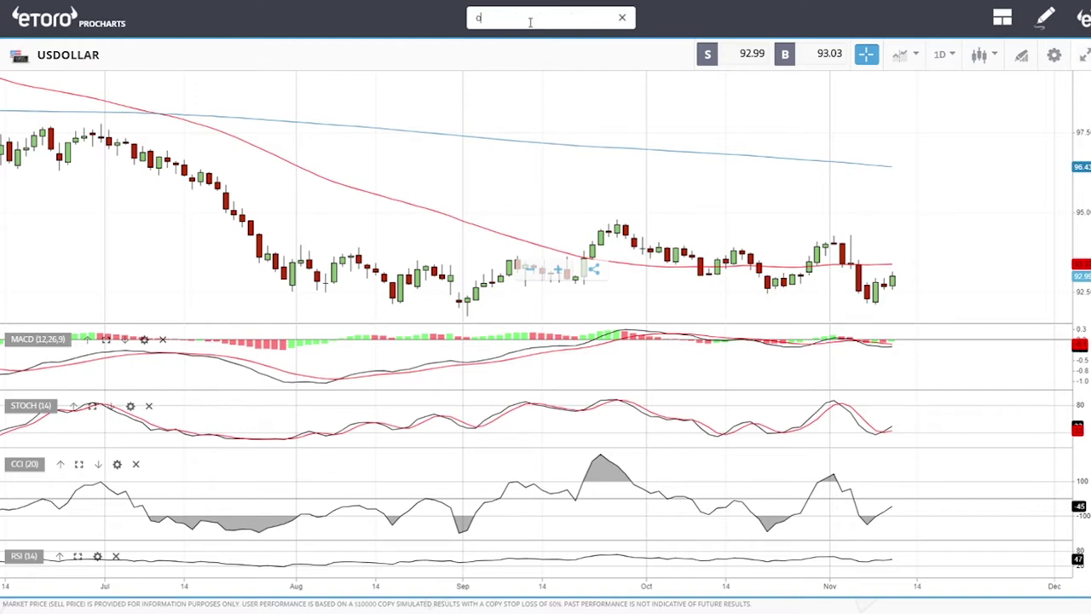
- Open the OIL chart and place a horizontal line at the latest daily candle's high, at about 43.22
click(493, 71)
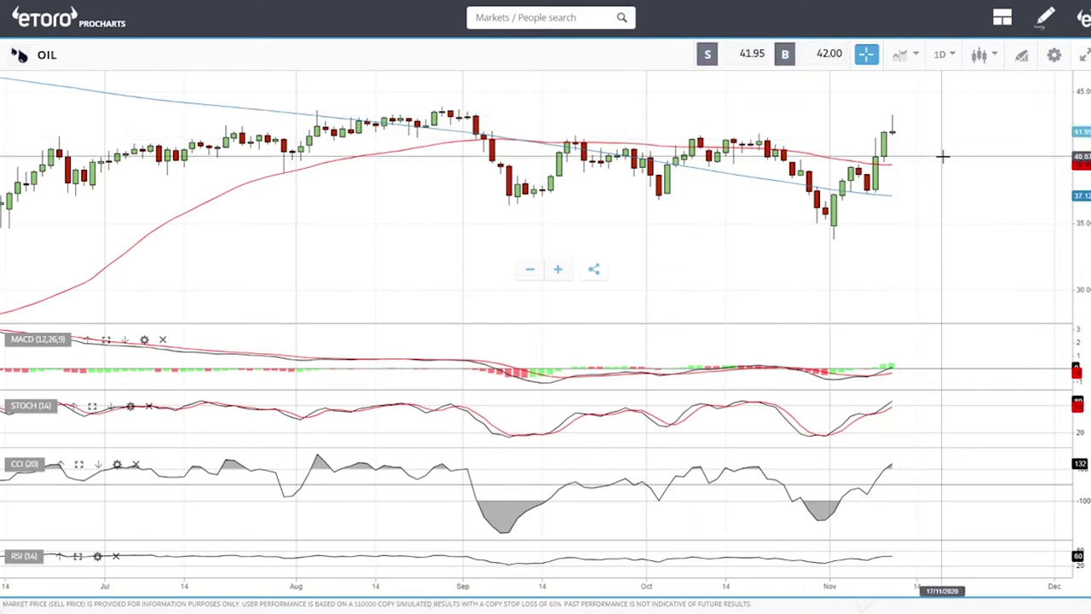
click(1020, 58)
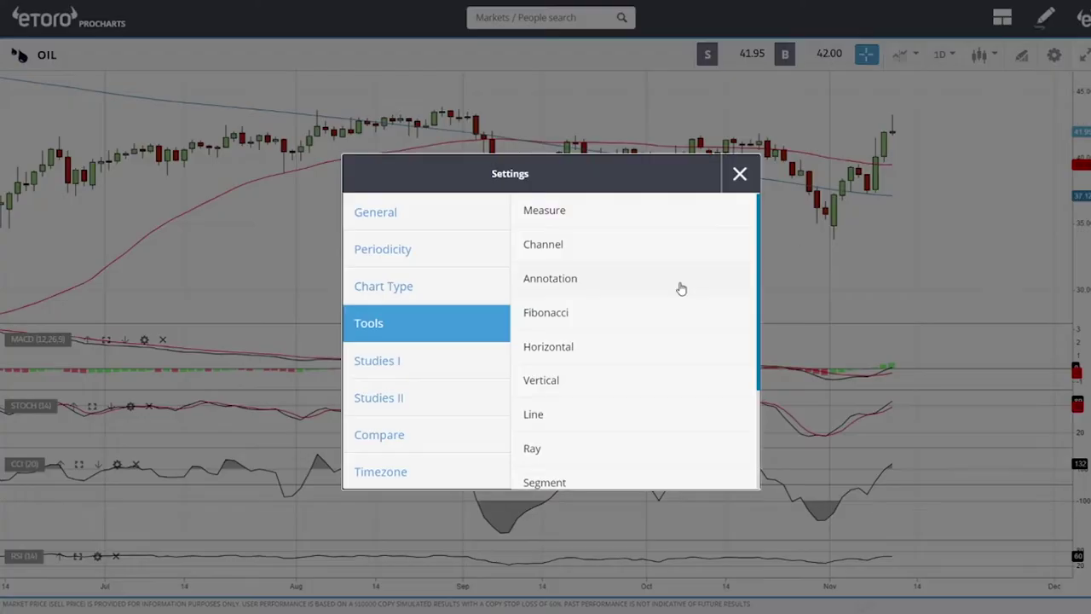
click(569, 344)
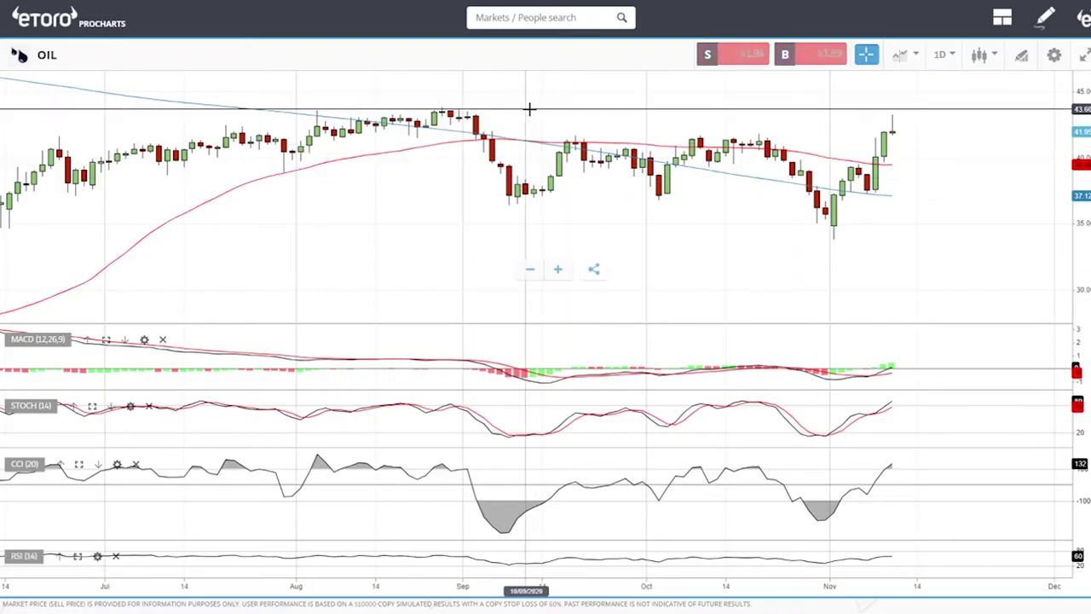
click(579, 110)
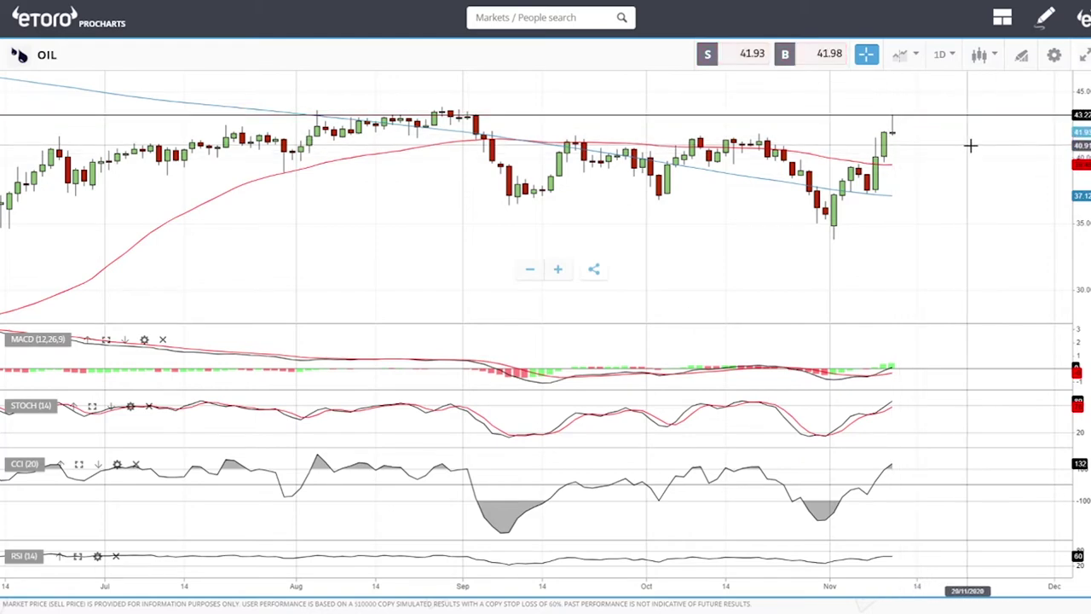
scroll(971, 165, up, 3)
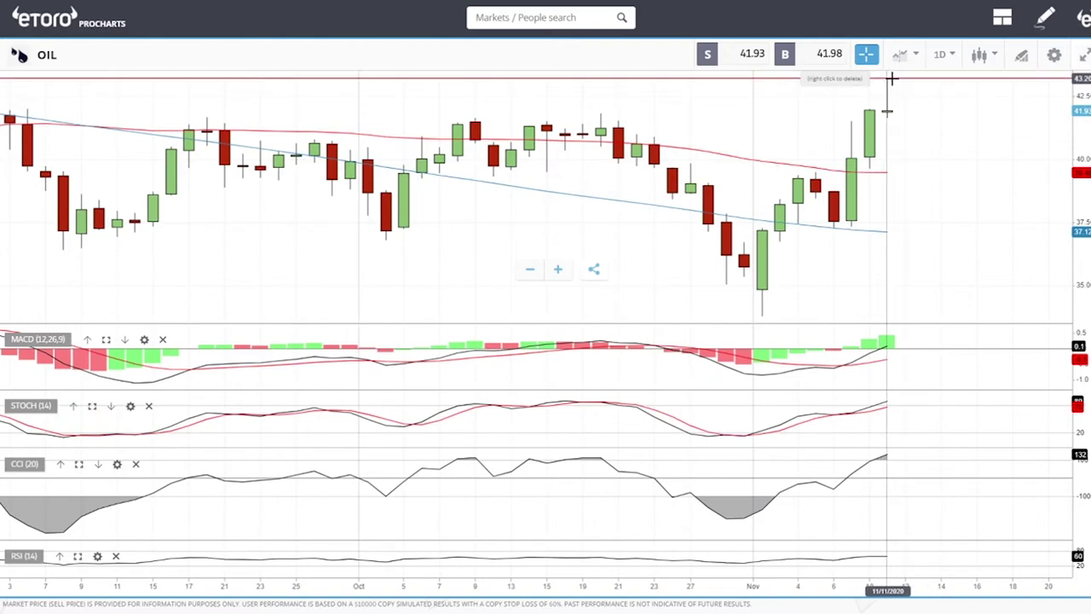
mouse_move(891, 79)
mouse_down()
mouse_move(884, 97)
mouse_move(894, 103)
mouse_move(891, 79)
mouse_up()
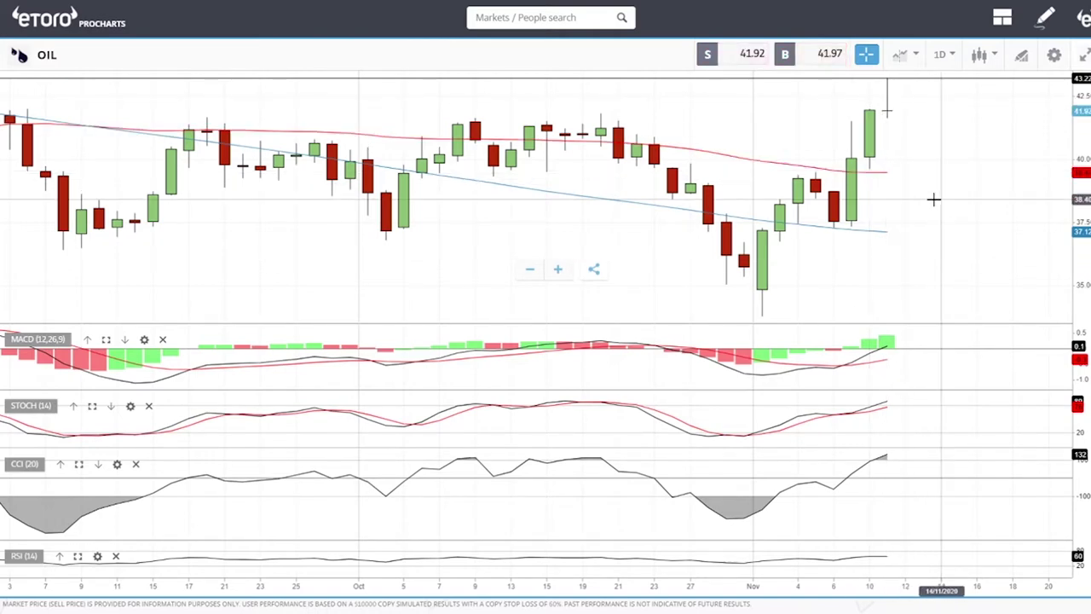
- Switch the OIL chart's periodicity to 4 Hour
scroll(947, 189, down, 3)
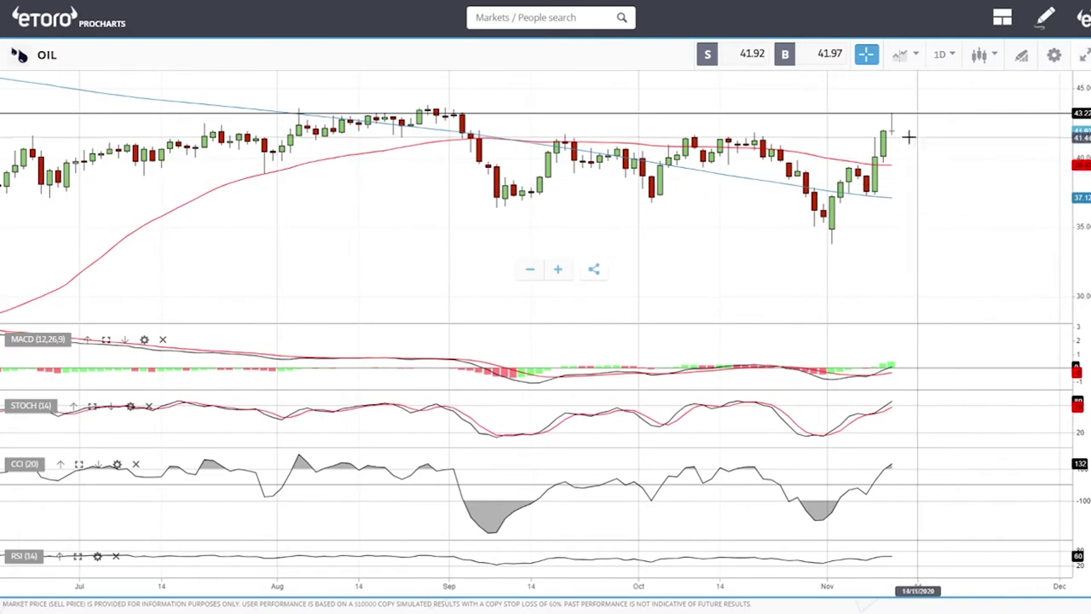
scroll(904, 136, up, 3)
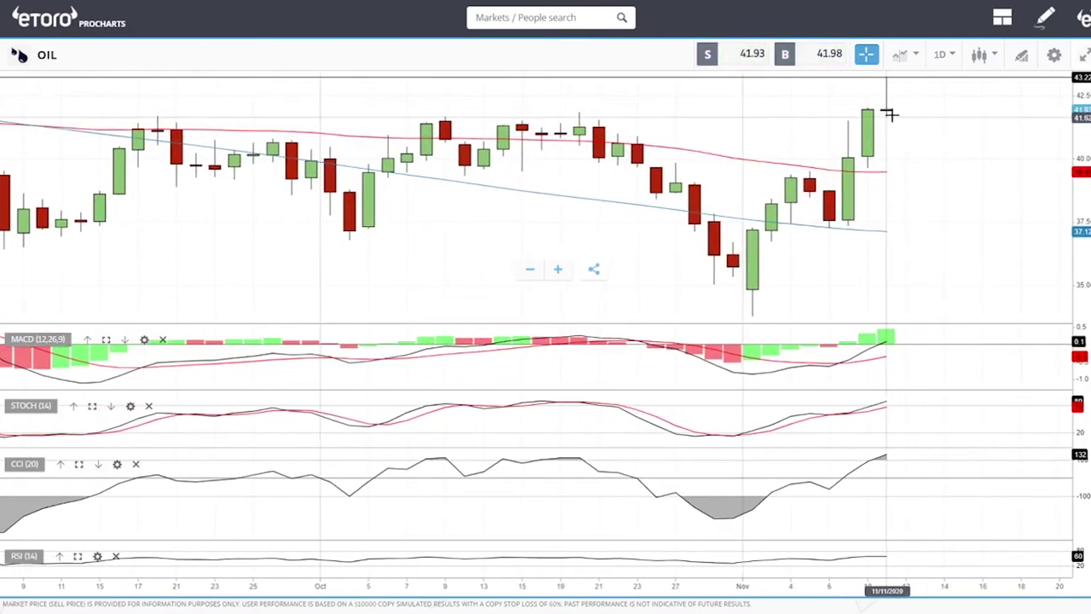
scroll(958, 191, down, 3)
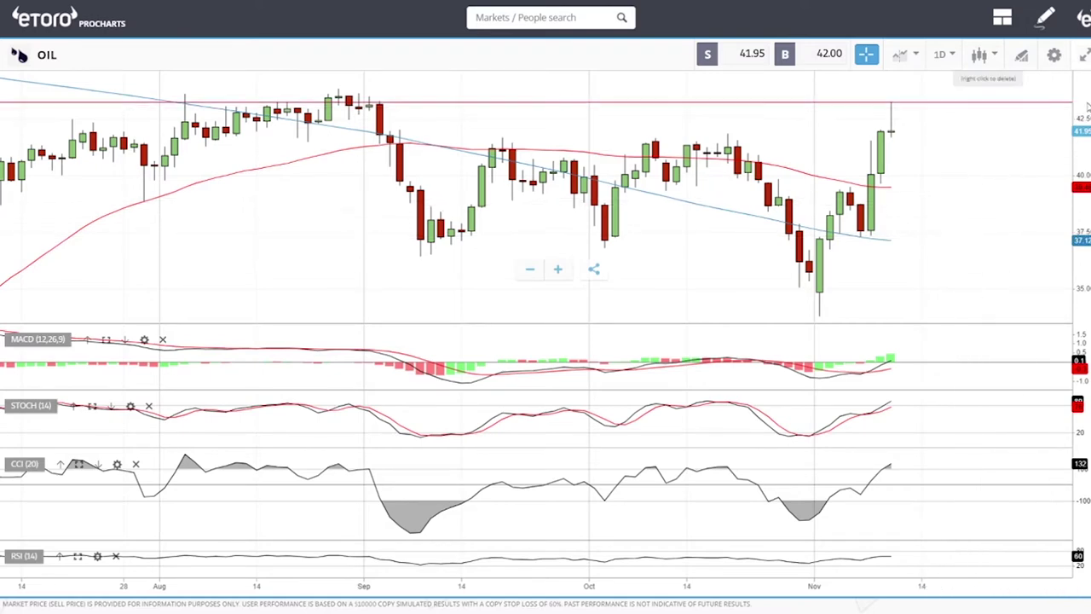
click(942, 57)
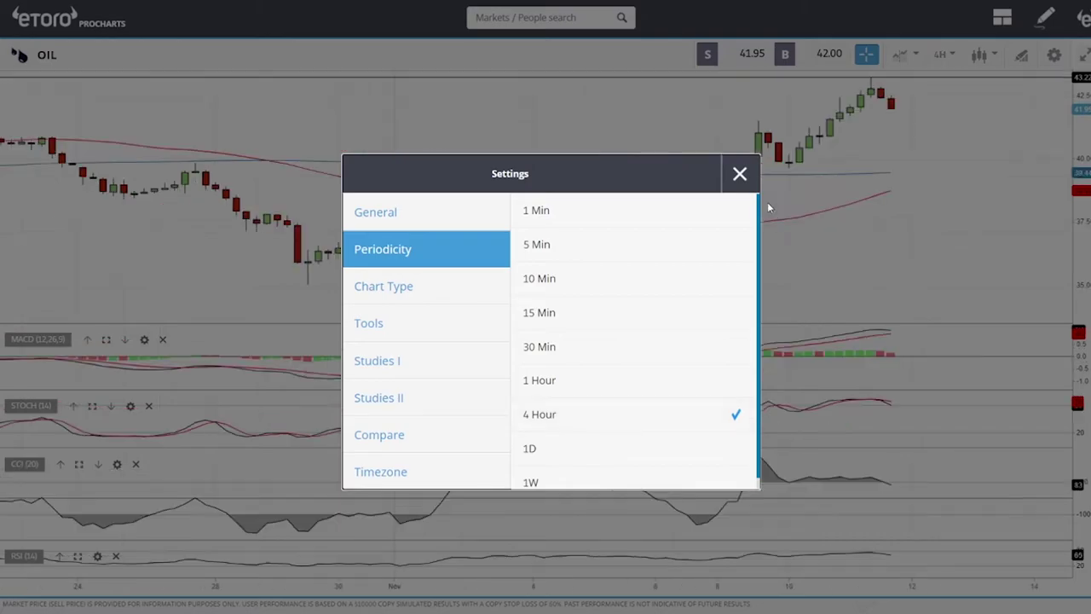
click(740, 173)
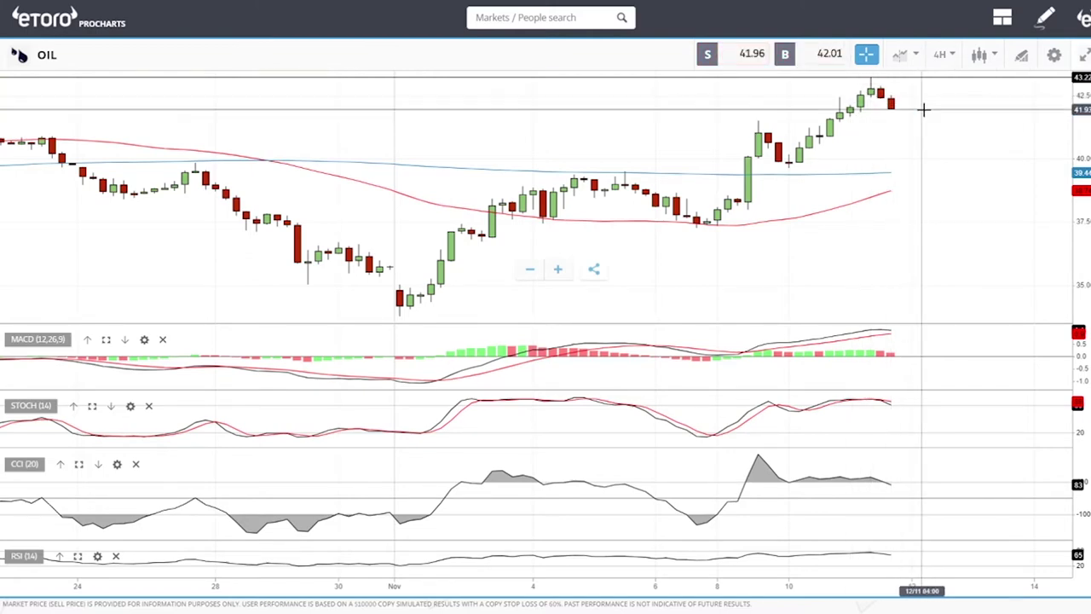
- Search the markets for natural gas and load the NATGAS chart
scroll(924, 110, down, 3)
drag(962, 114, 937, 203)
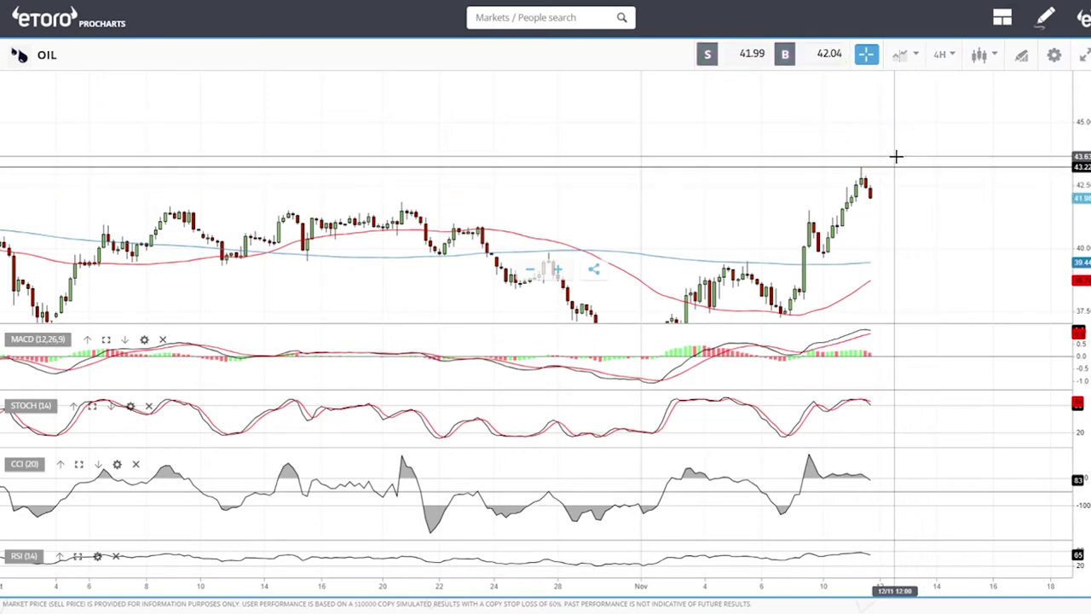
scroll(952, 241, down, 1)
scroll(953, 242, down, 2)
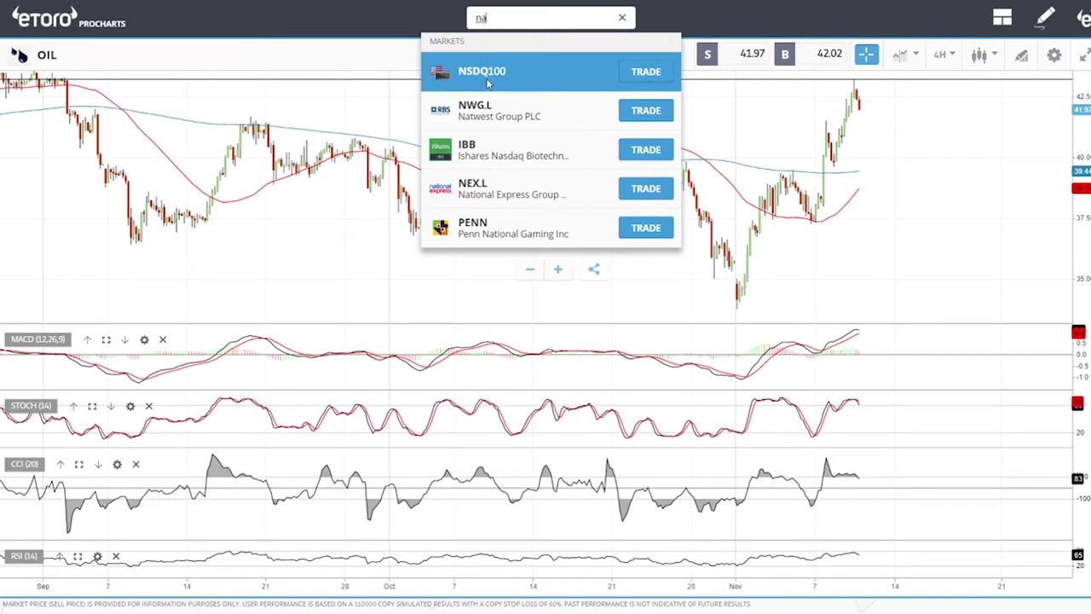
click(486, 185)
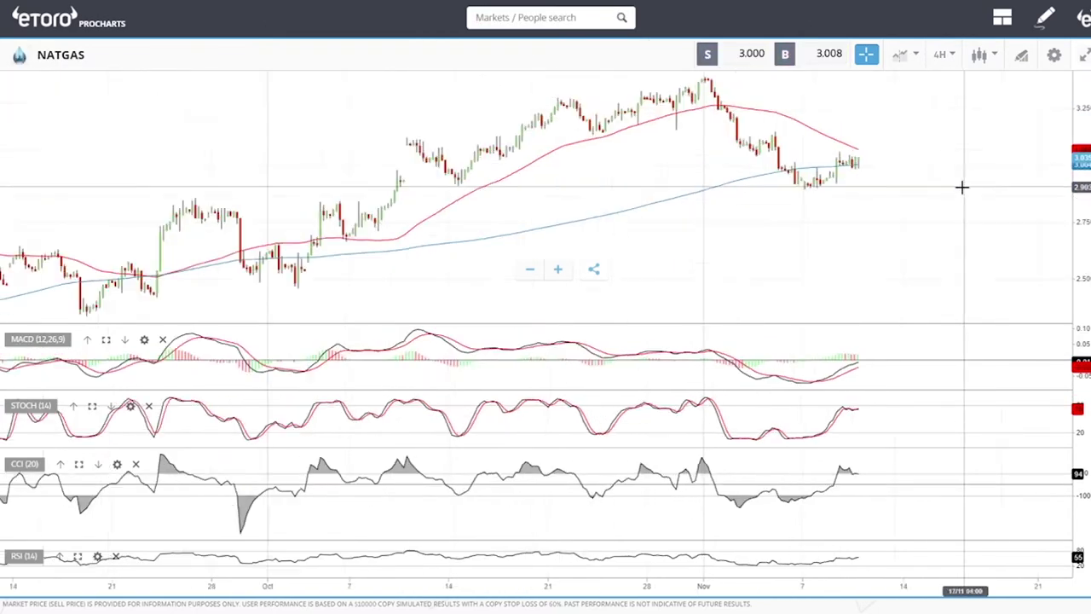
- Switch the NATGAS chart's periodicity to 1D
click(941, 56)
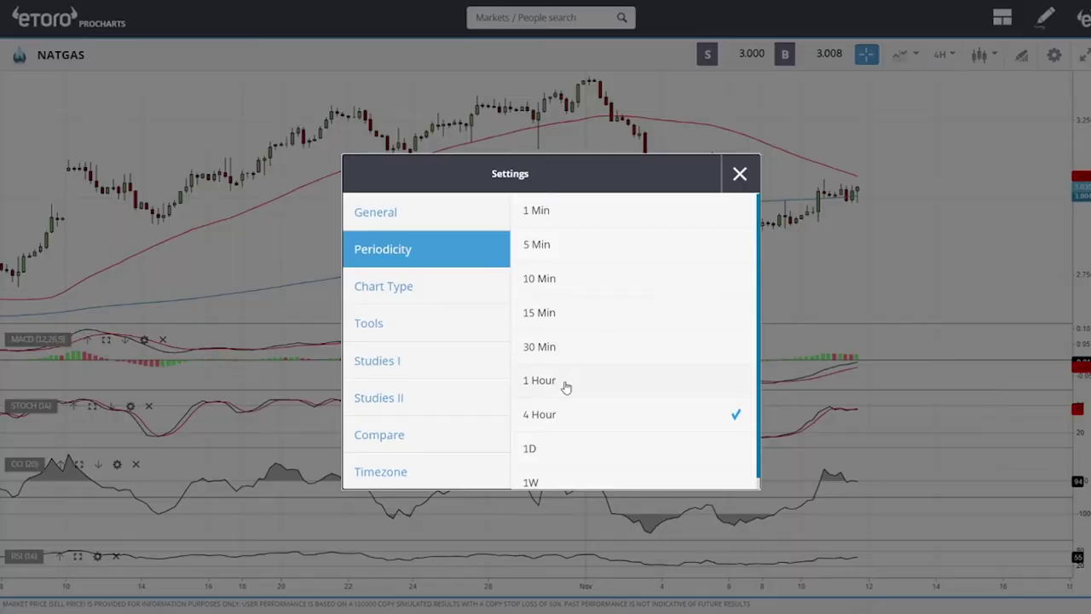
click(738, 173)
scroll(860, 130, up, 4)
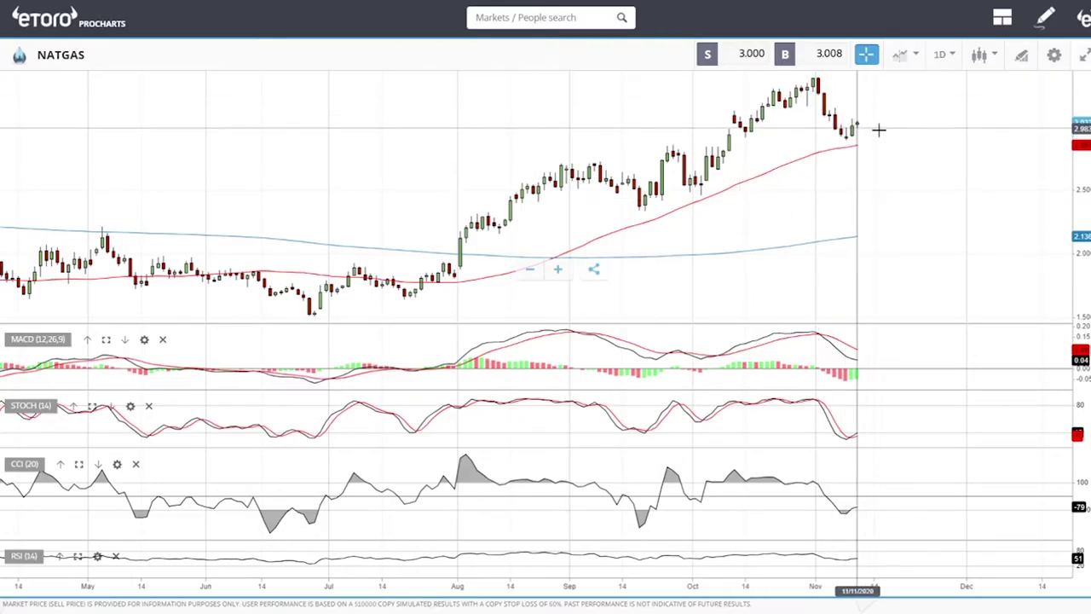
- Draw a rising trend line with the Line tool under the NATGAS lows, from the late-July low to just past the latest candle
scroll(873, 157, down, 1)
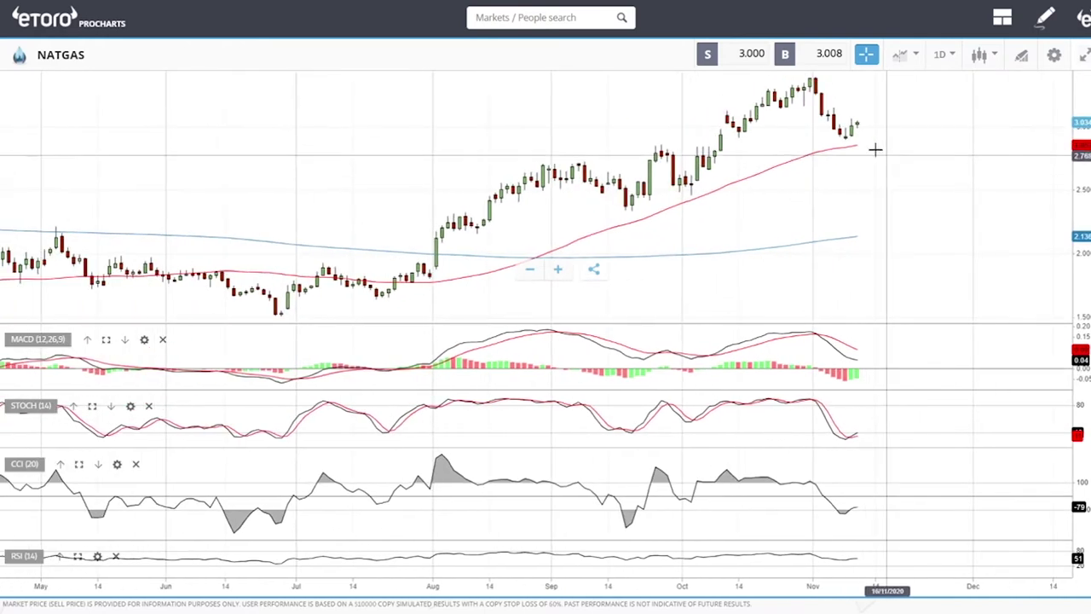
click(1023, 56)
click(586, 418)
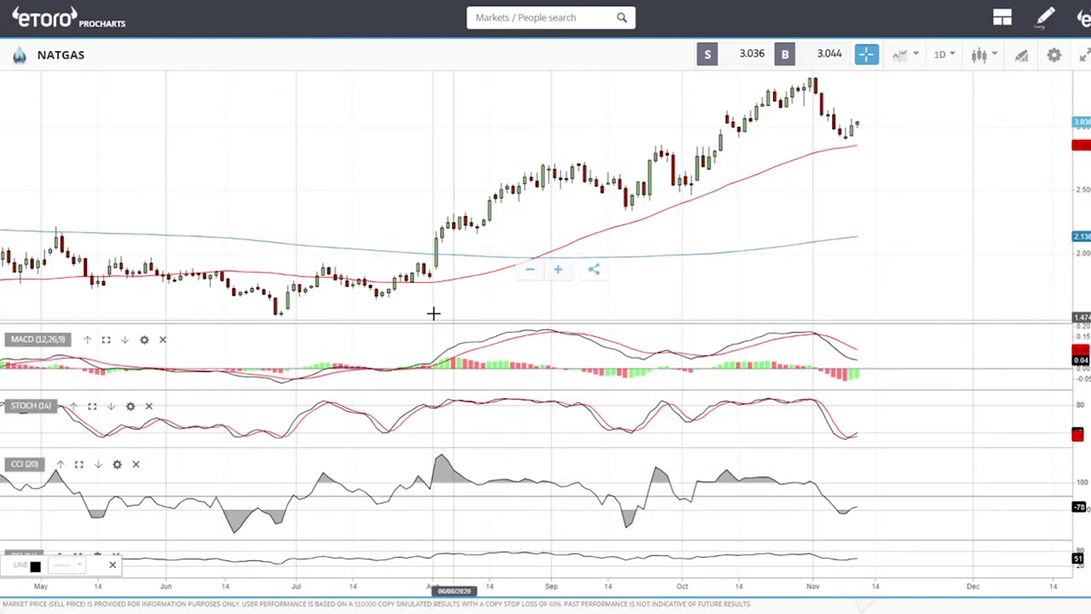
click(391, 296)
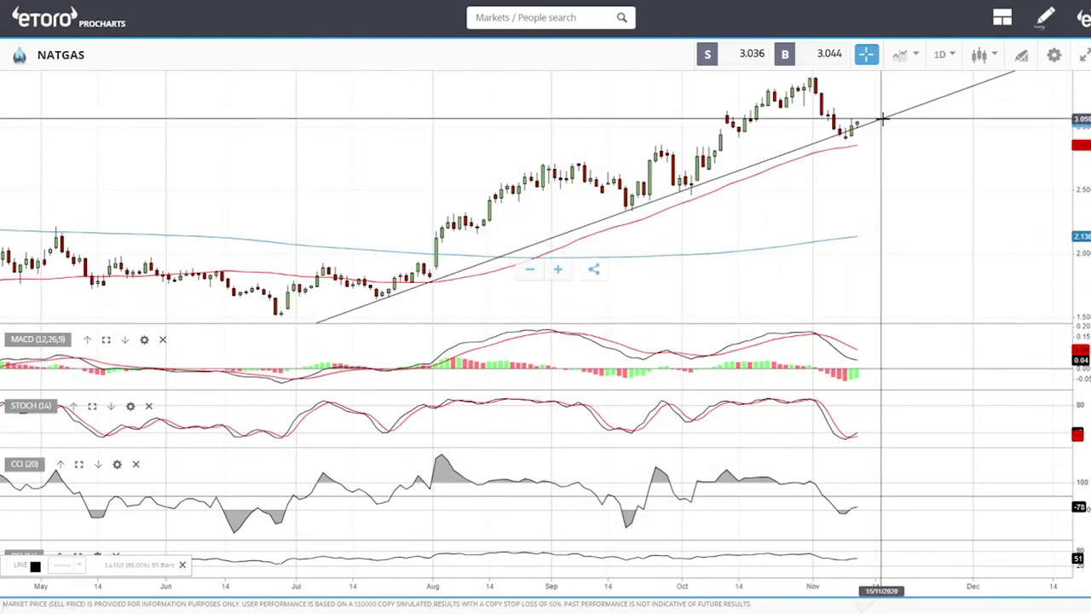
click(880, 128)
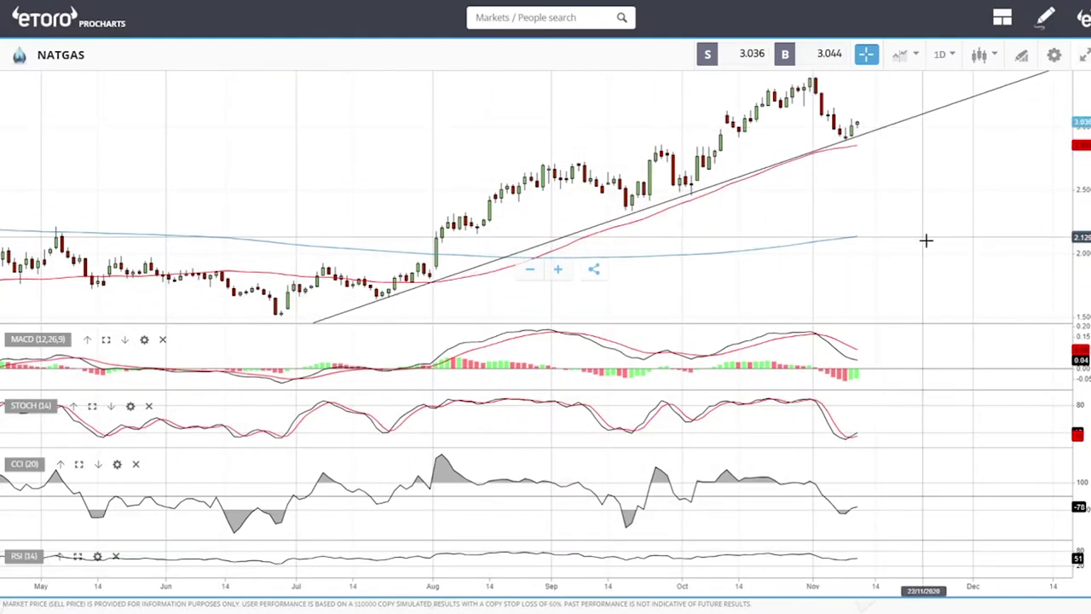
- Add a horizontal line to the daily NATGAS chart across the mid-October candles, at about 3.124
scroll(938, 239, up, 3)
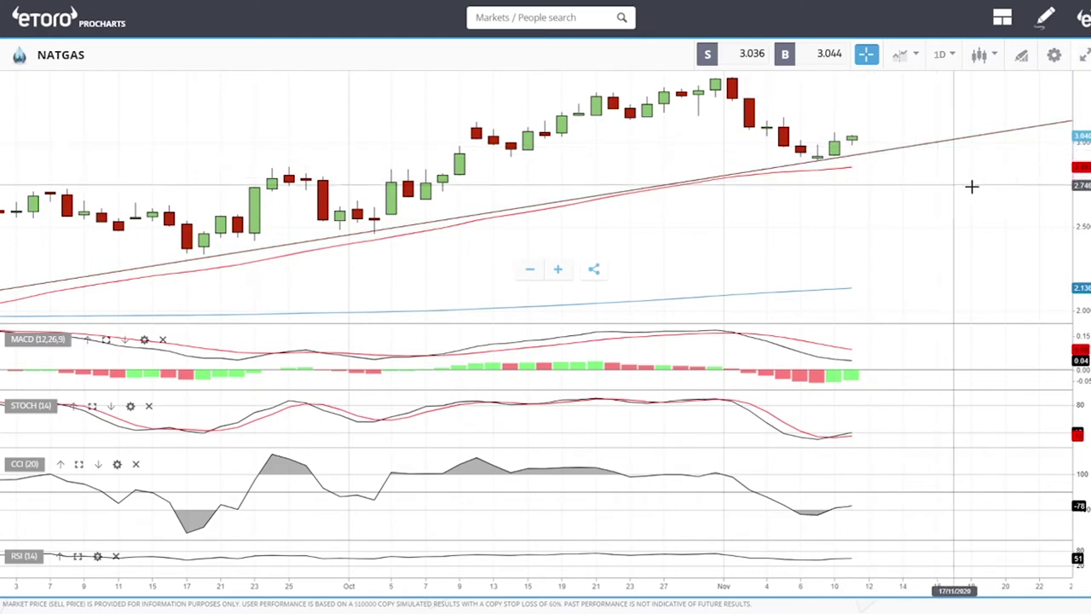
scroll(943, 224, down, 5)
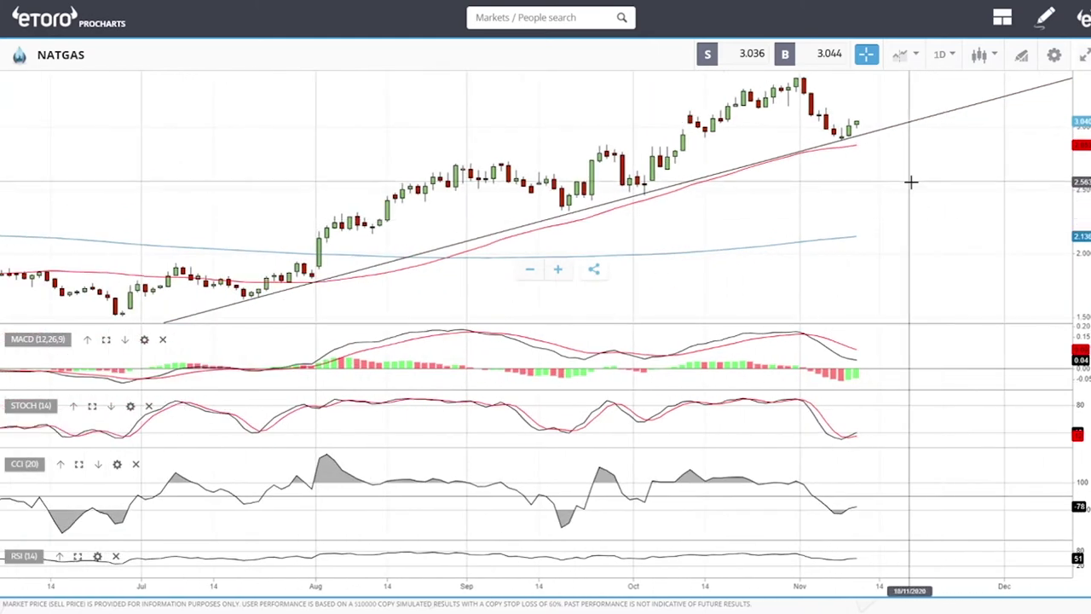
scroll(927, 205, down, 5)
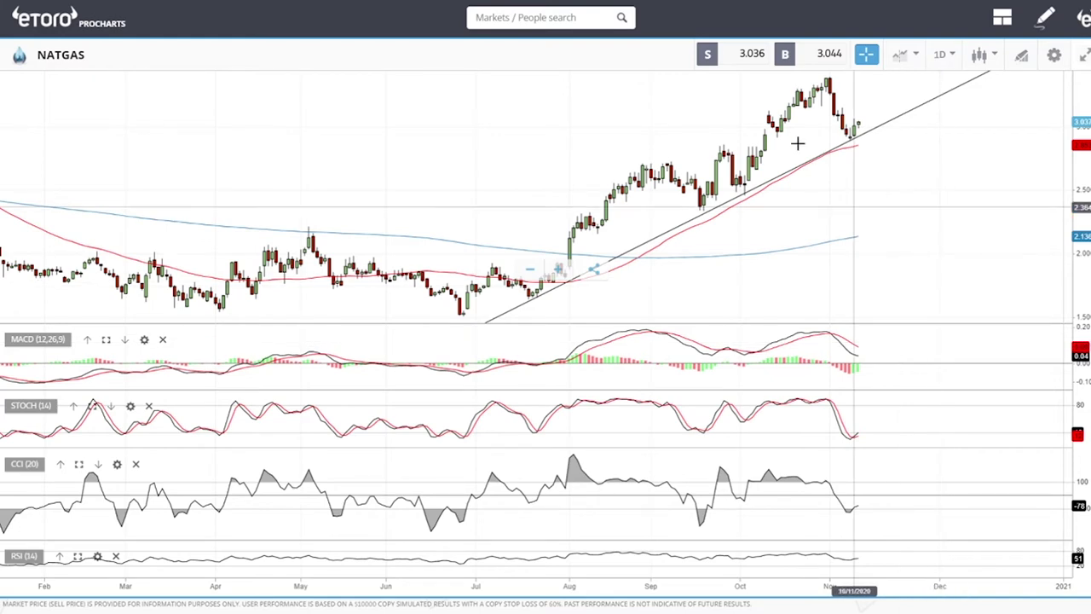
scroll(904, 131, up, 2)
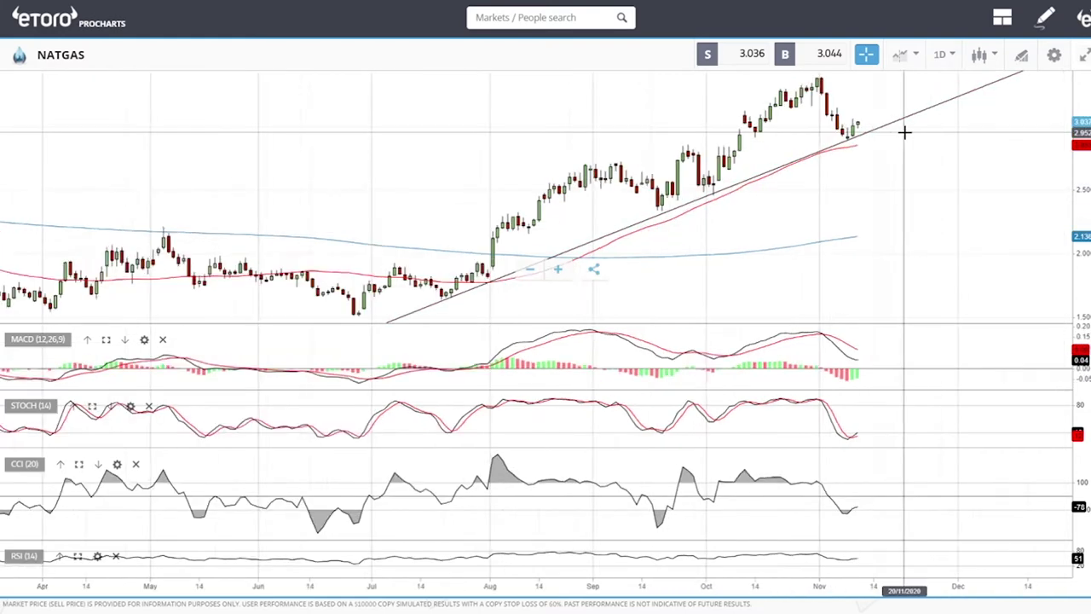
scroll(904, 130, up, 2)
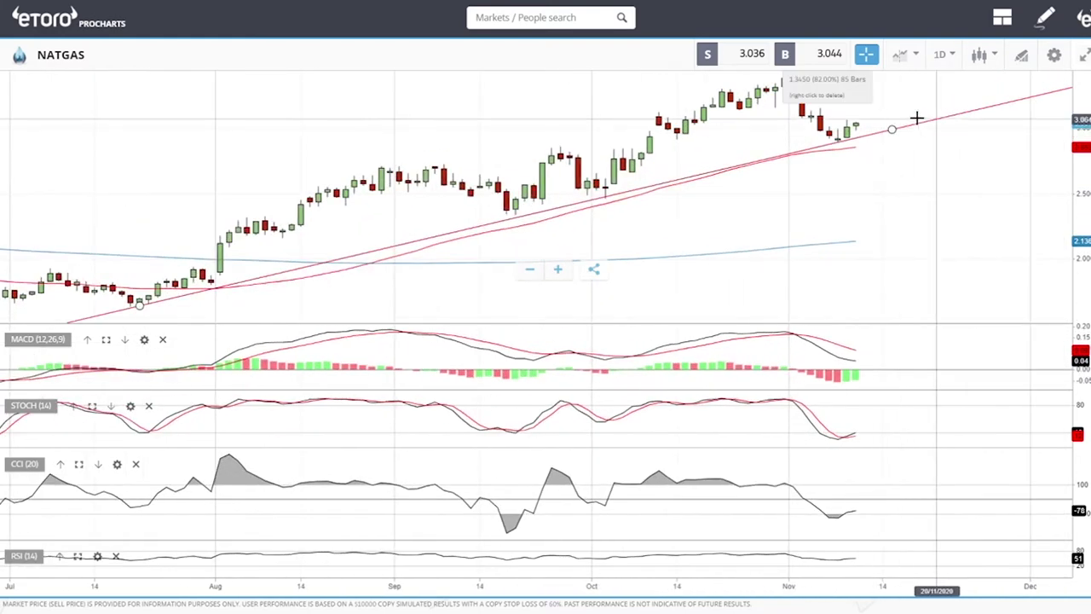
click(1022, 56)
click(550, 355)
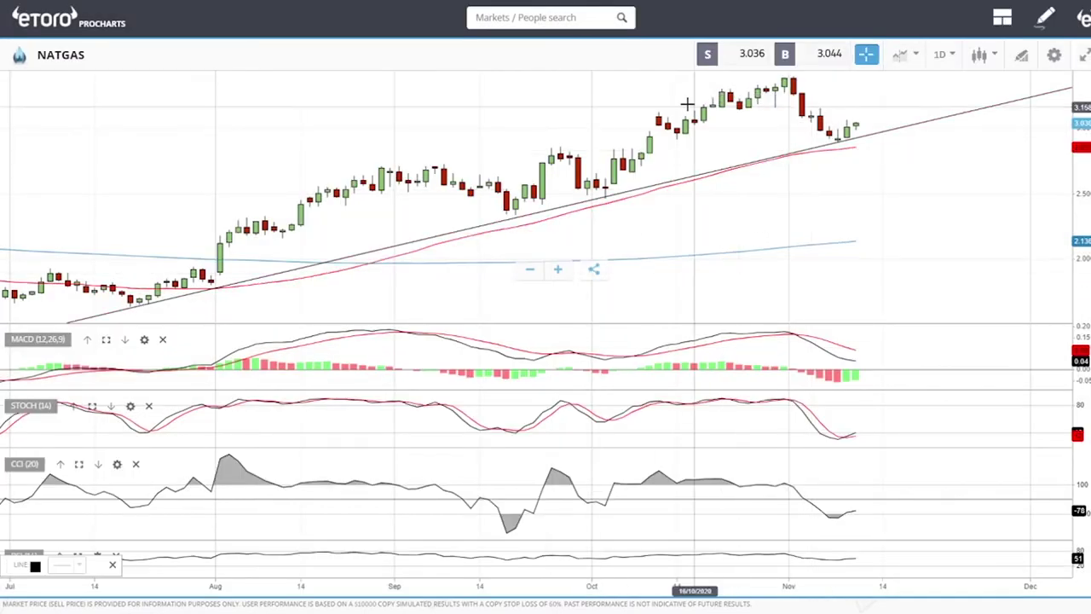
click(676, 111)
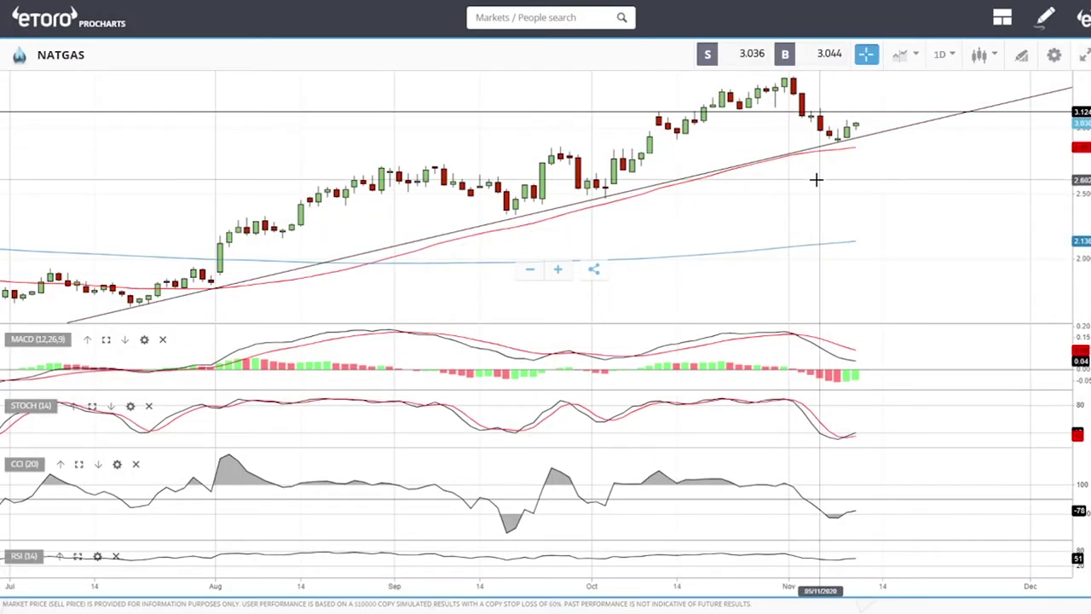
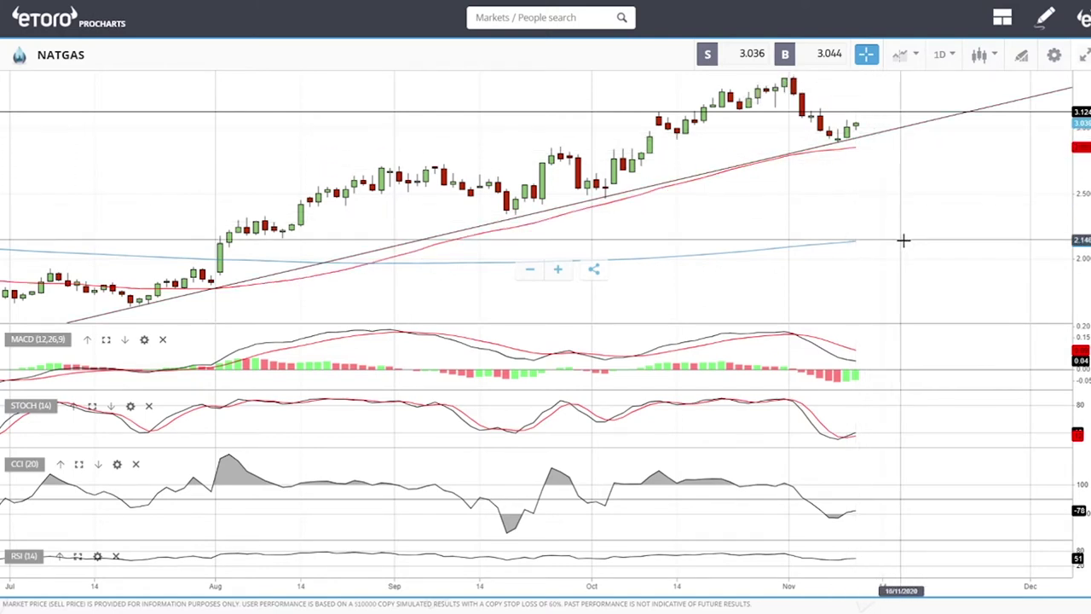
- Change the NATGAS chart's periodicity to 4 Hour
scroll(942, 238, down, 3)
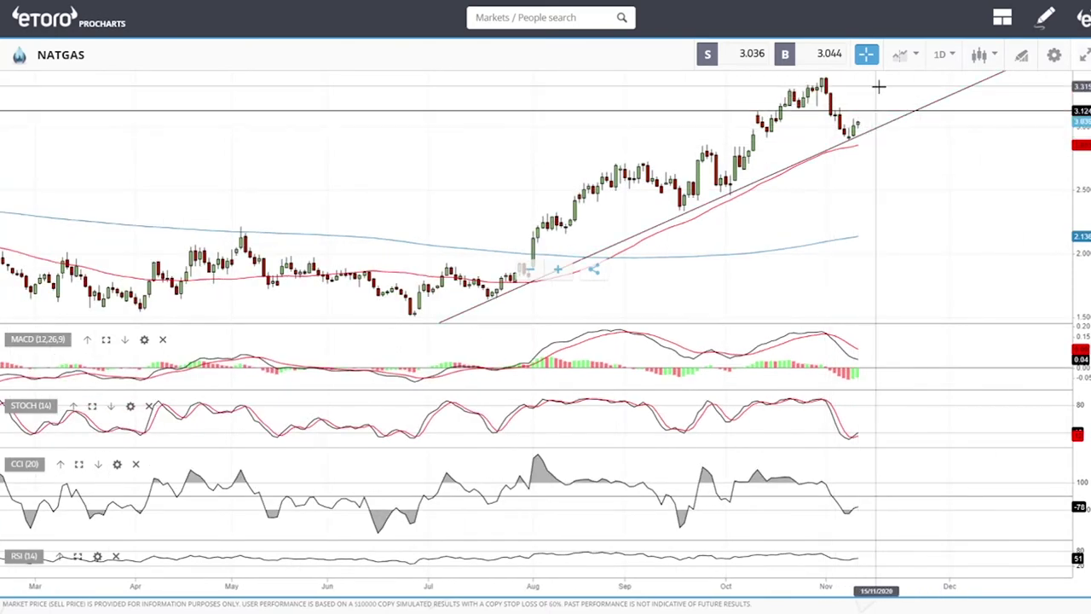
click(941, 59)
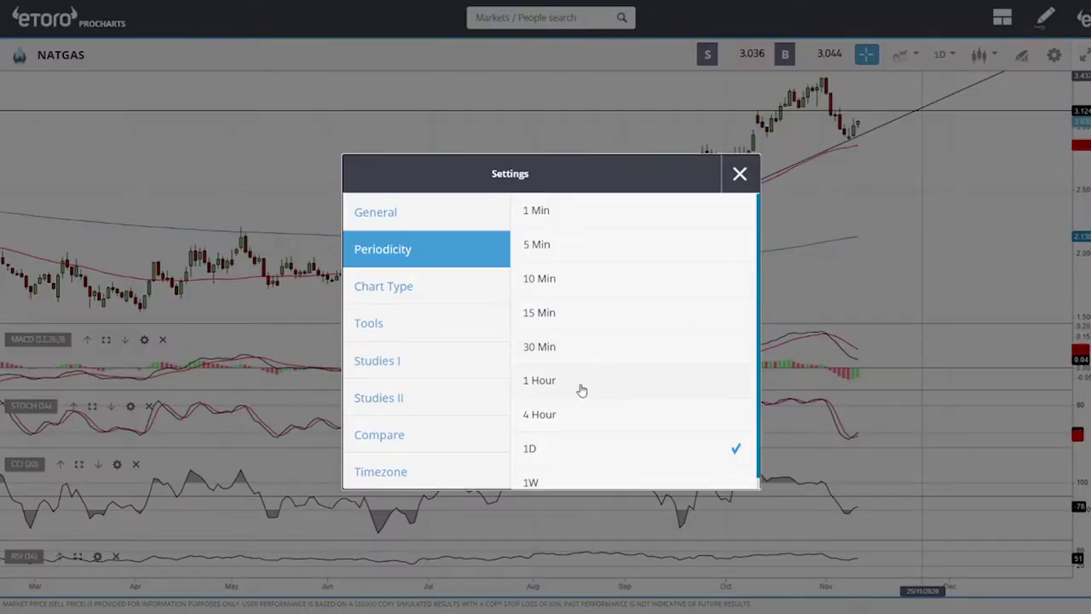
click(782, 223)
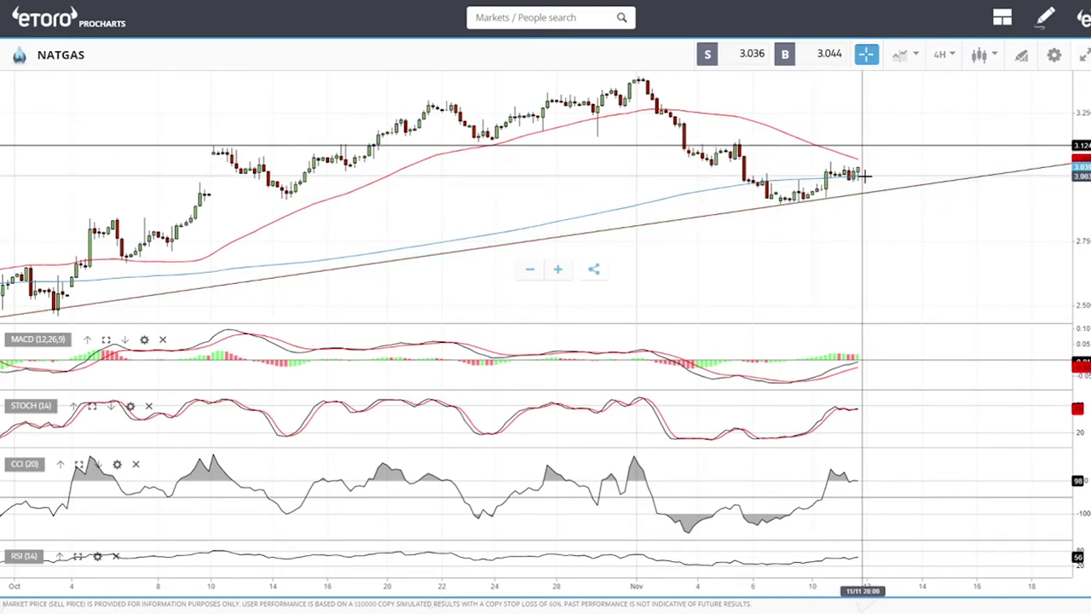
- Search the markets for "cop", open the COPPER chart and set its periodicity to 1D
scroll(862, 175, up, 4)
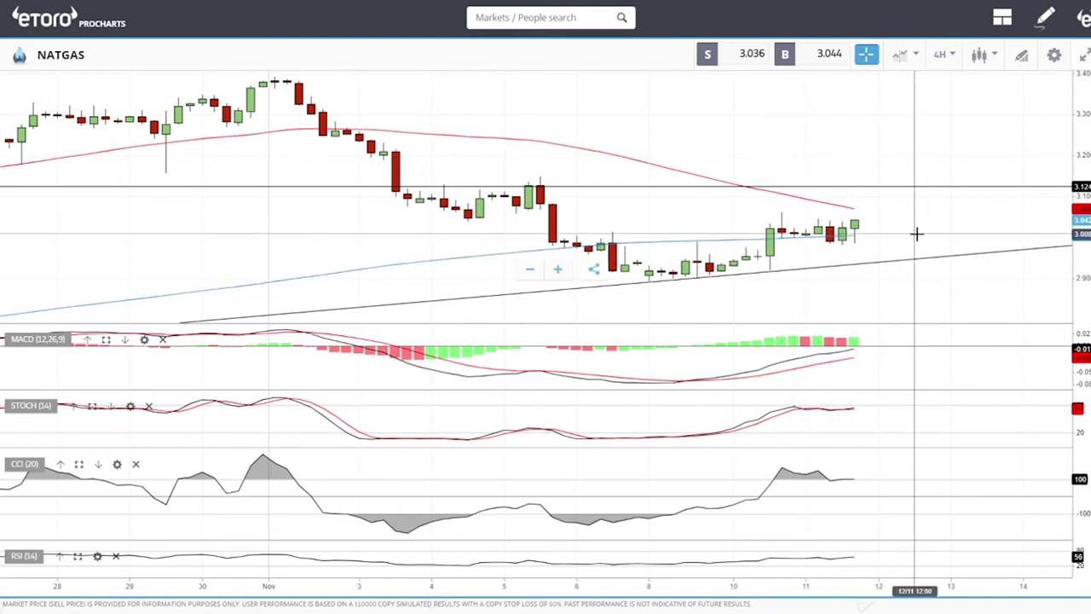
scroll(917, 233, down, 4)
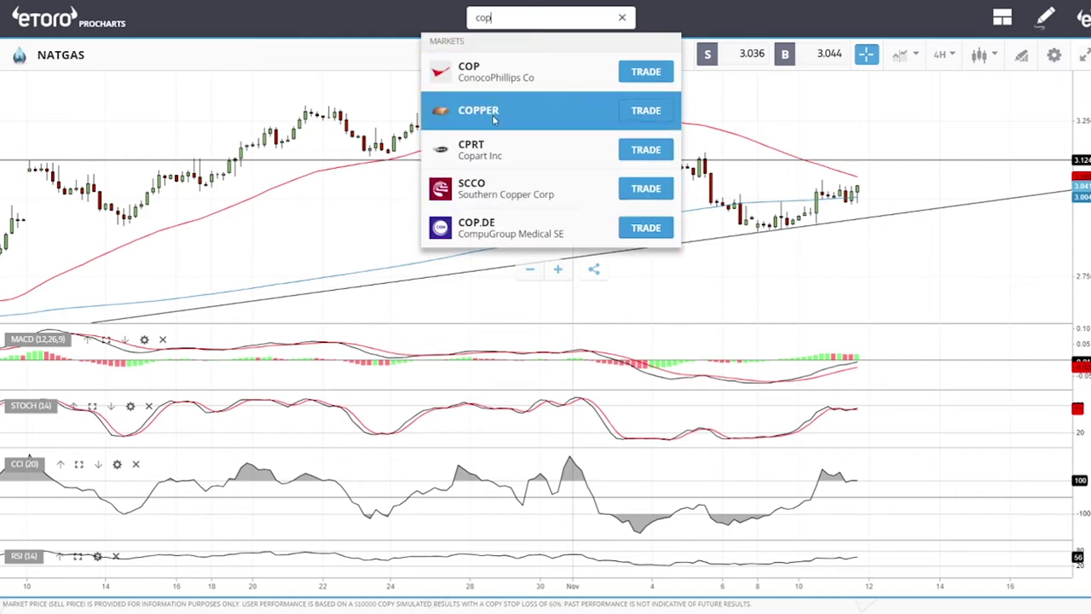
click(476, 119)
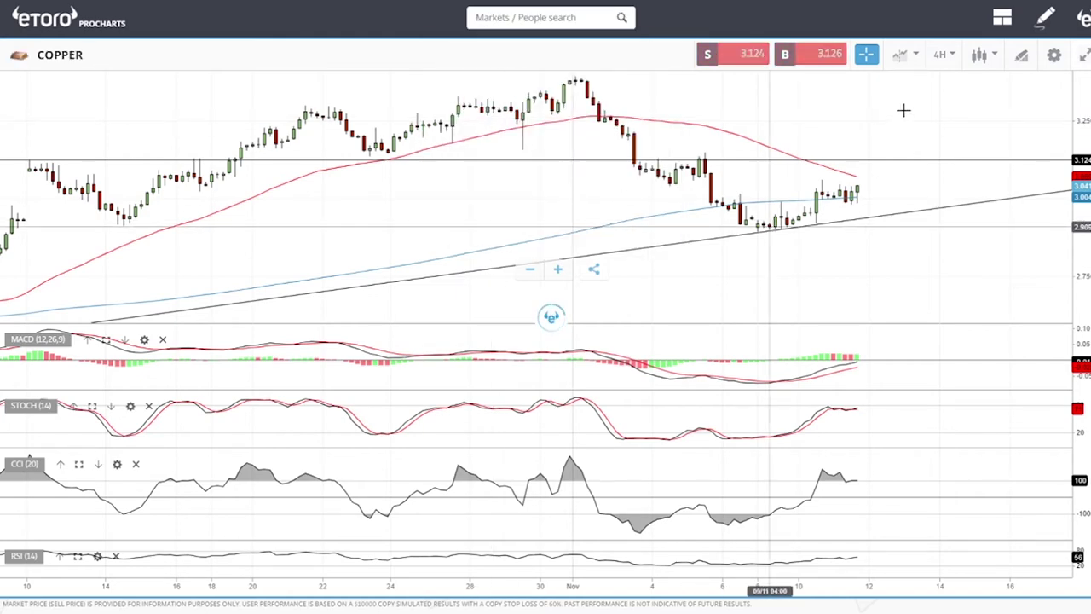
click(943, 56)
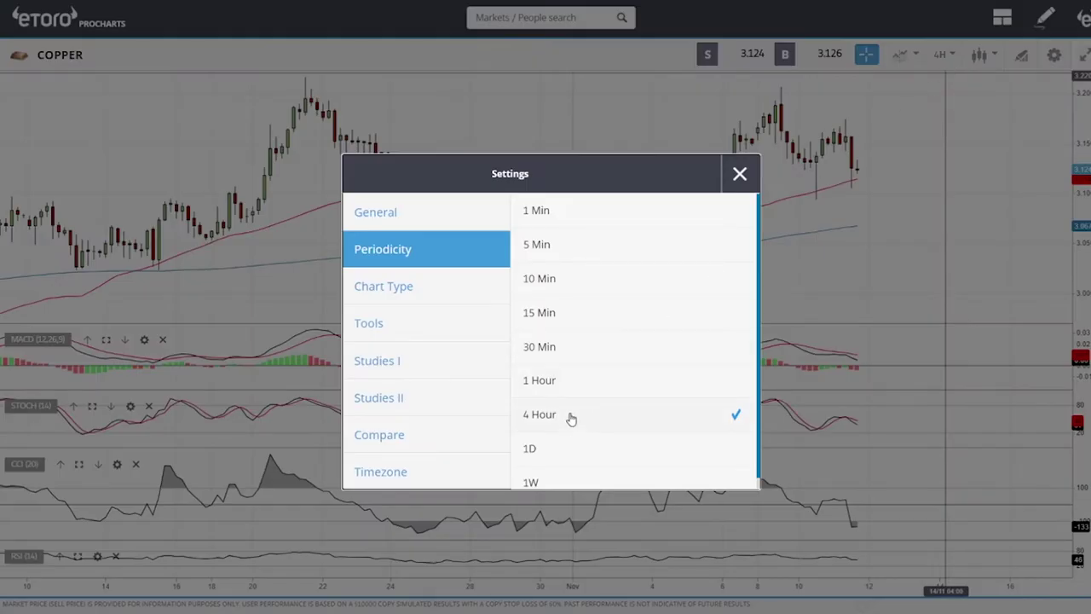
click(740, 173)
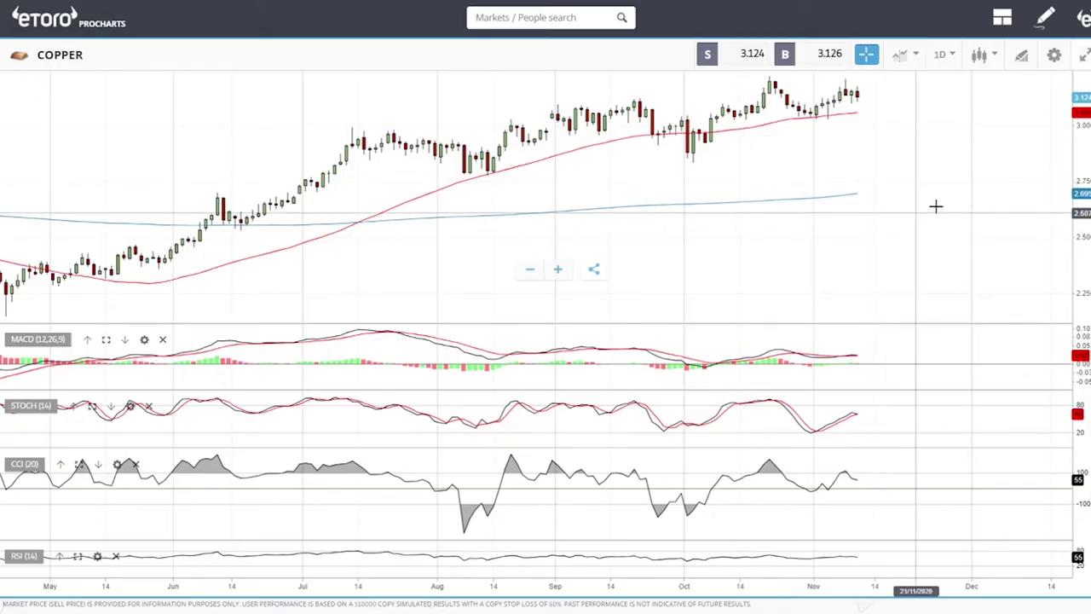
- Add two horizontal lines to the daily COPPER chart: at the late-October high, about 3.217, and at the early-November low, about 3.028
scroll(947, 140, up, 3)
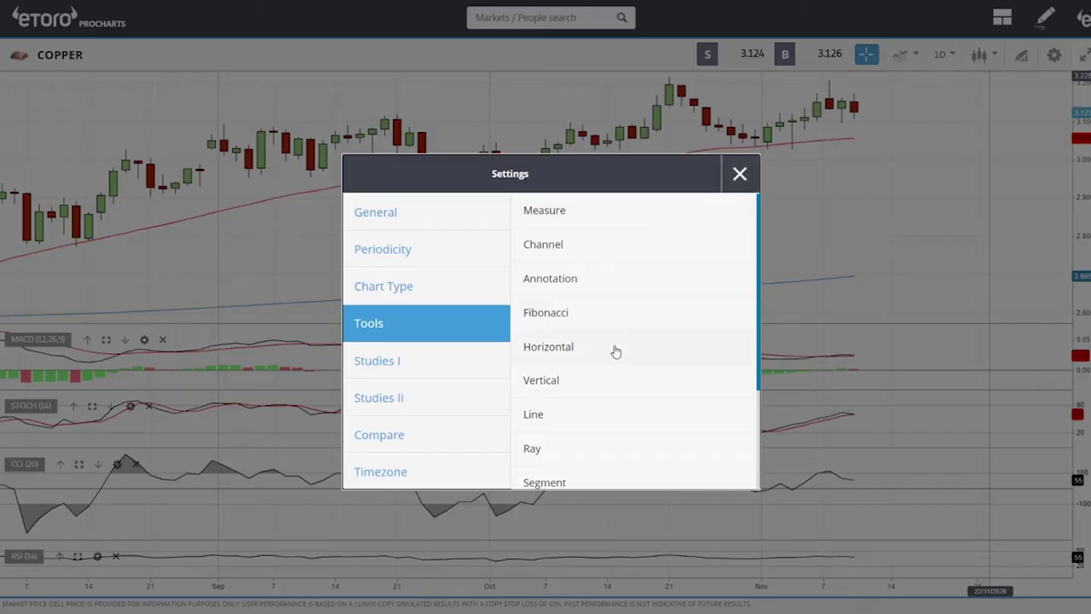
click(531, 415)
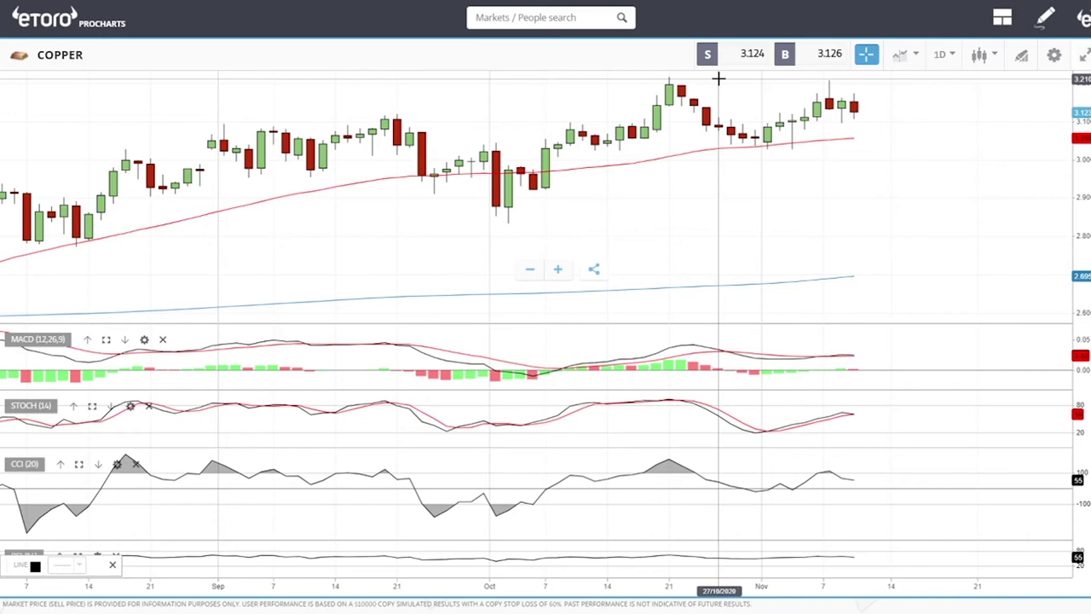
click(1022, 58)
click(569, 368)
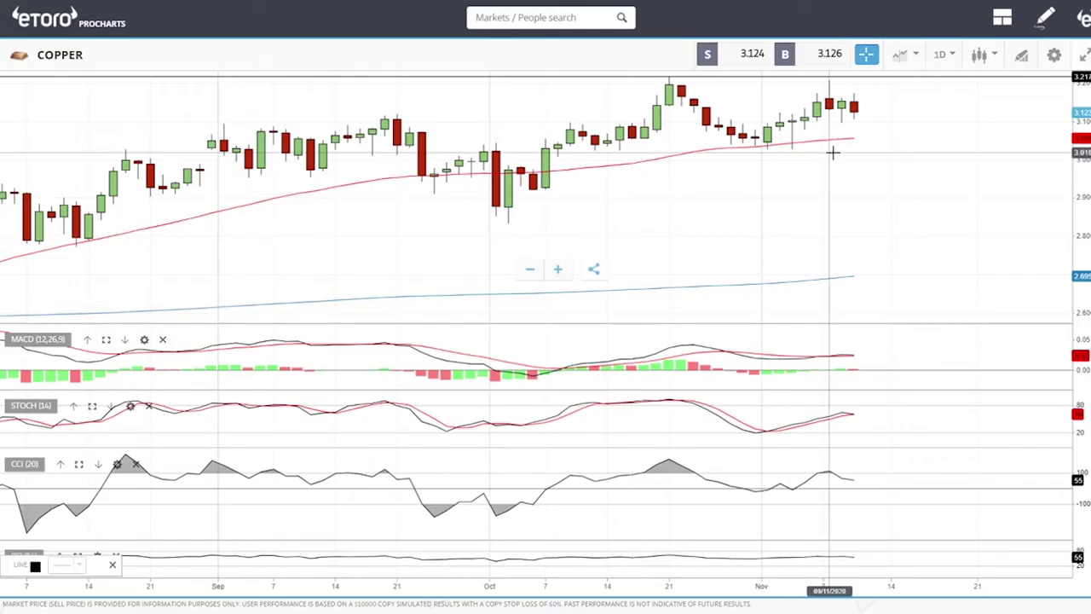
click(828, 150)
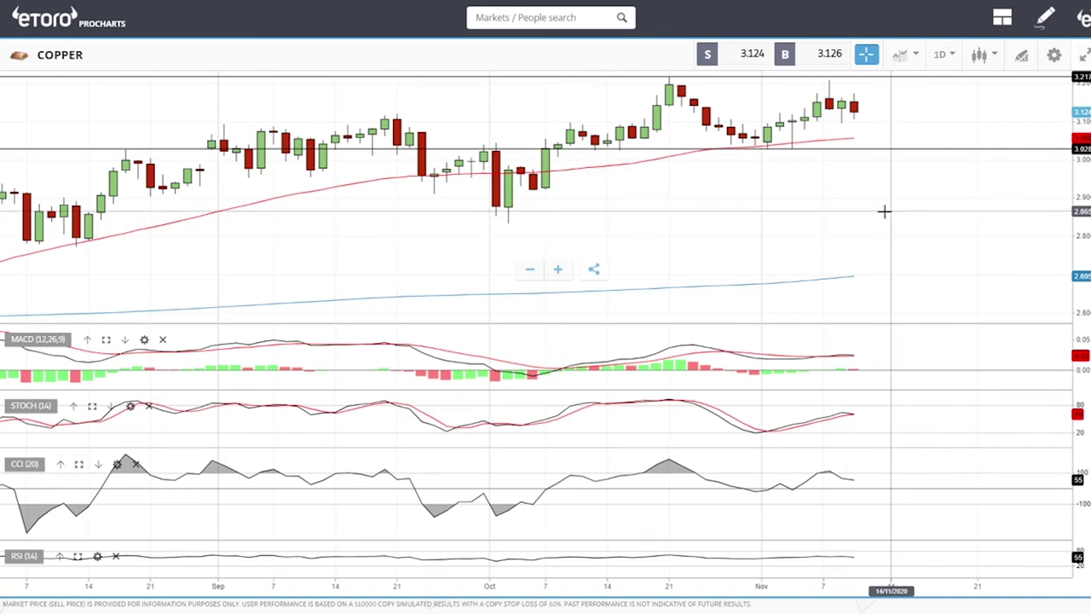
- Open the GOLD chart and add a horizontal line just above the long moving average, at about 1,797
drag(889, 196, 867, 257)
scroll(867, 257, down, 3)
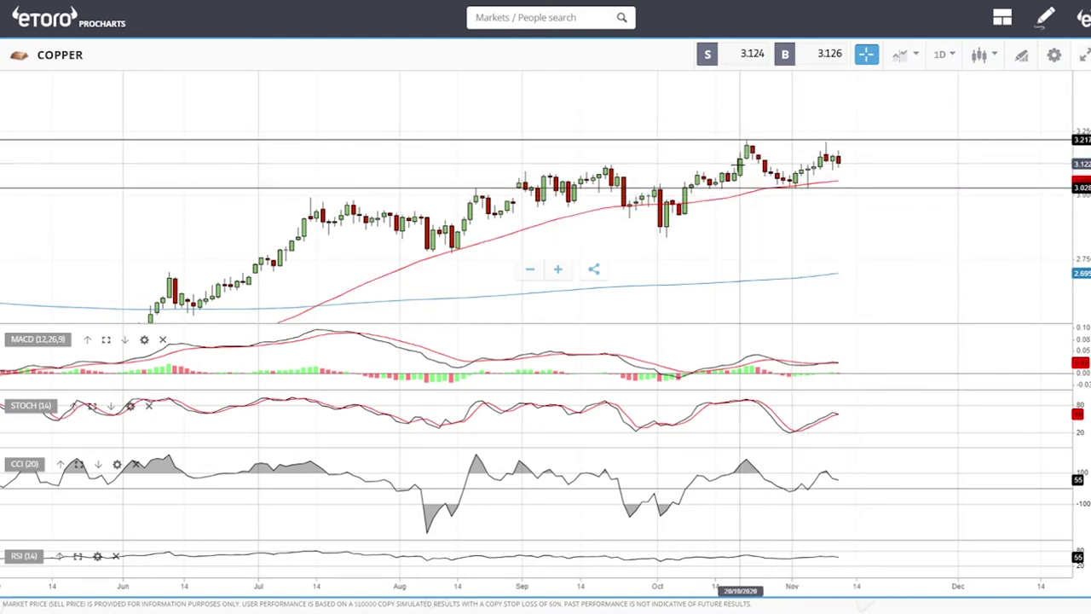
drag(747, 135, 832, 138)
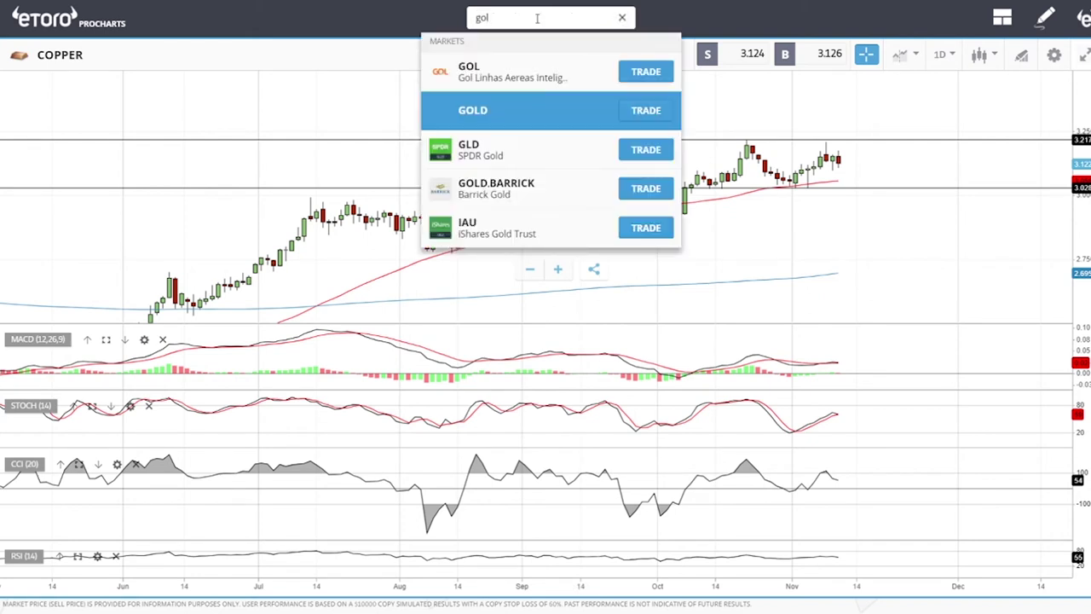
click(477, 111)
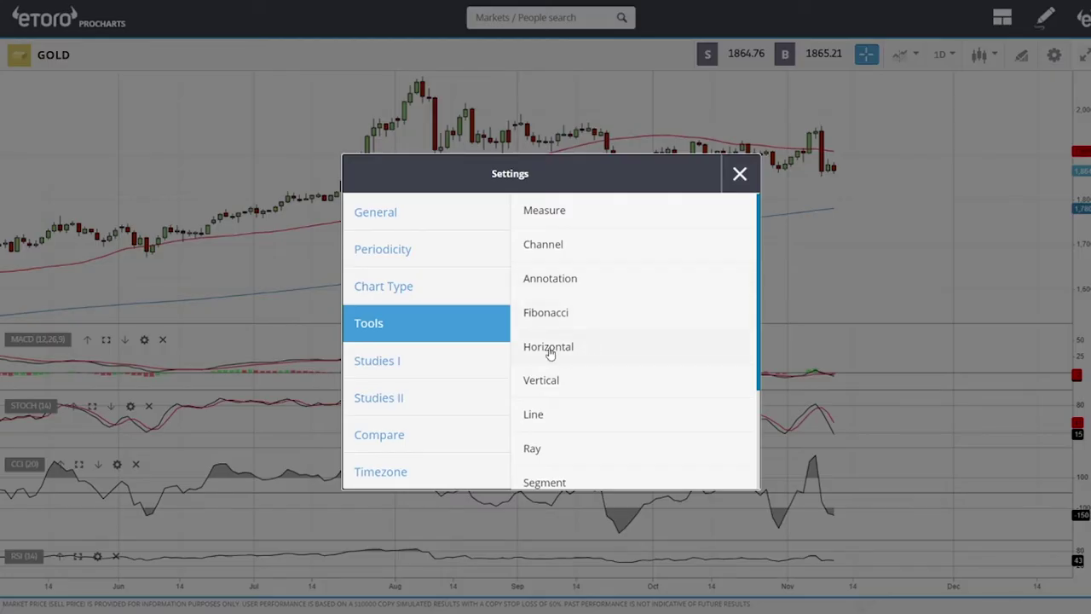
click(549, 347)
click(872, 202)
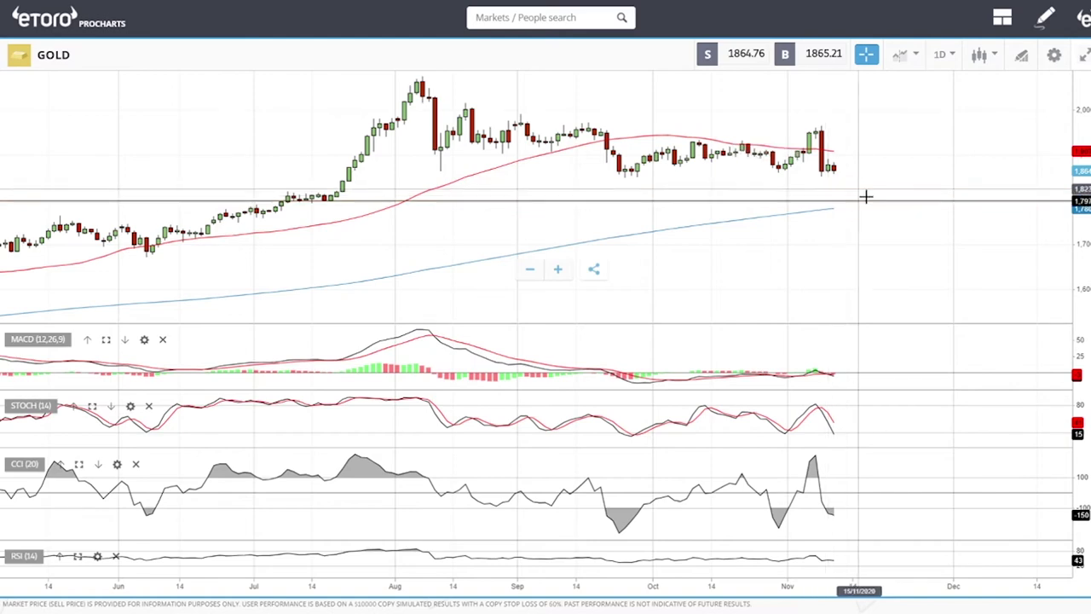
- Search the markets for silver and open the SILVER chart
scroll(870, 260, down, 5)
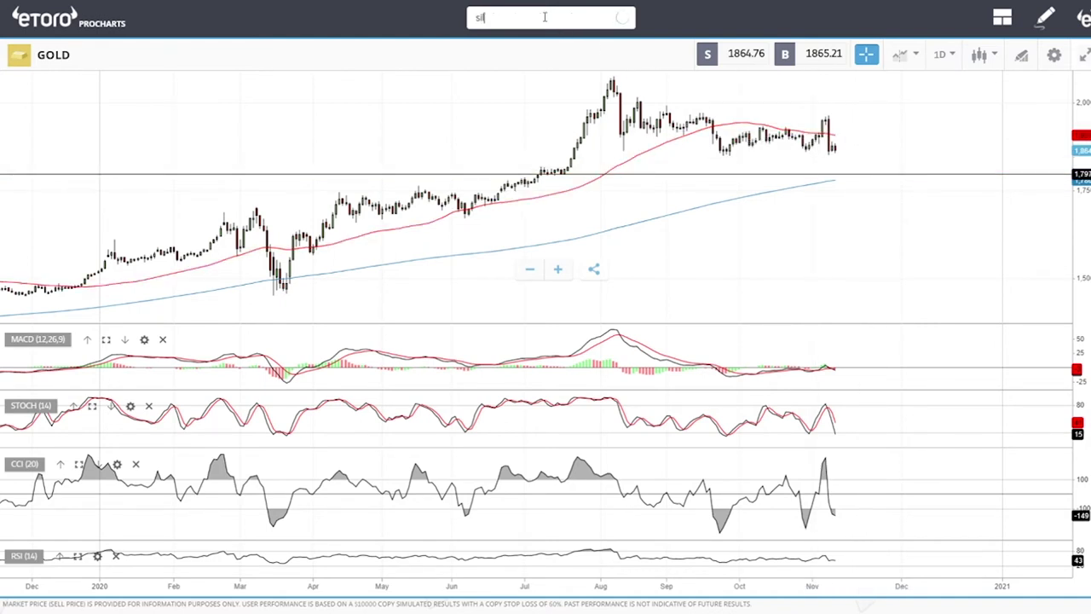
click(492, 115)
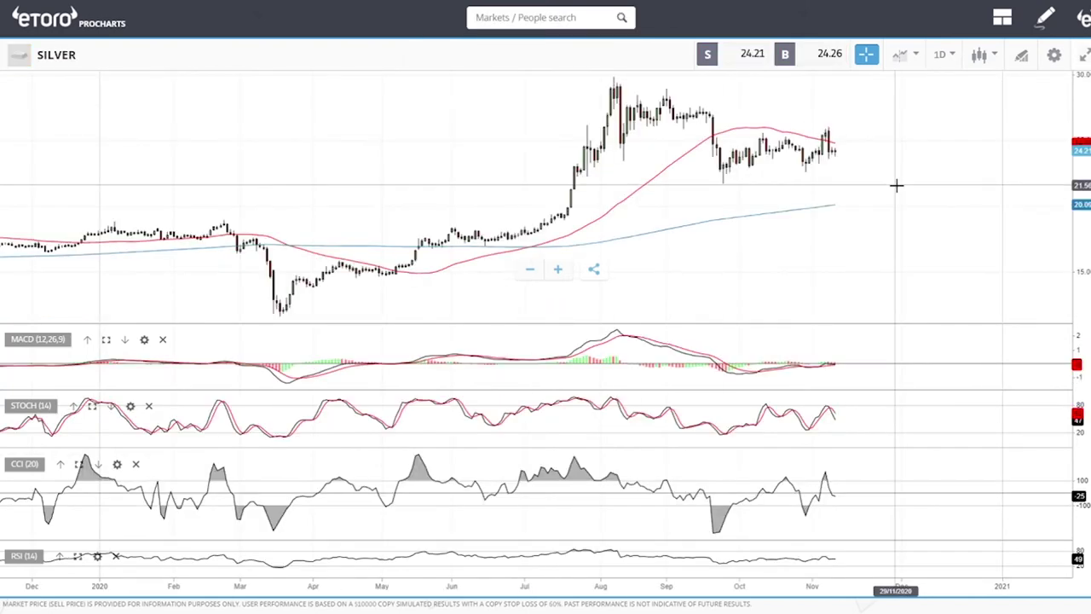
scroll(896, 185, up, 3)
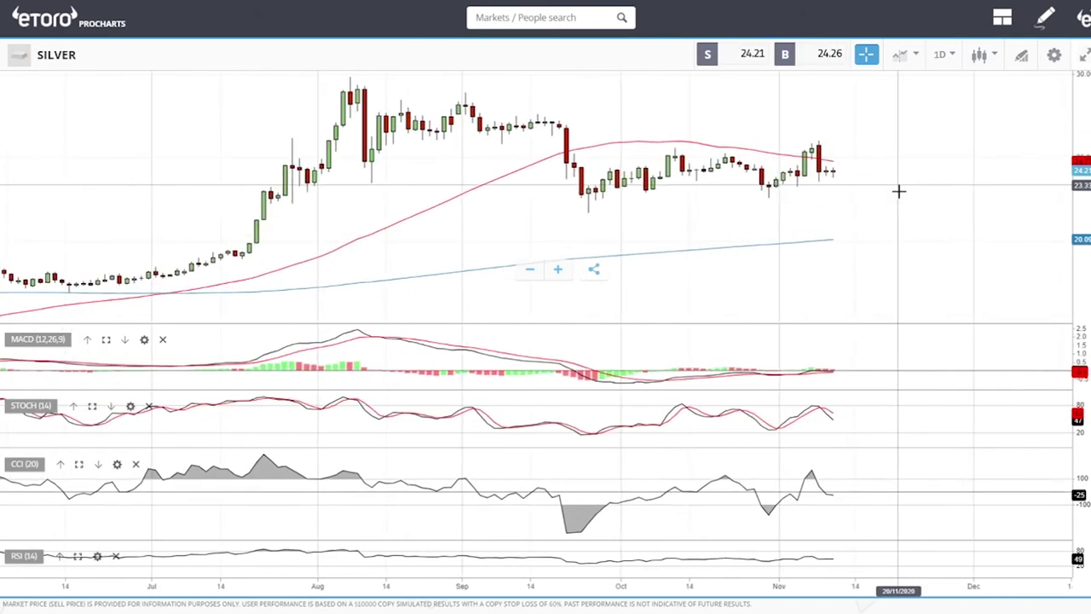
- Add two horizontal lines to the daily SILVER chart: just above the long moving average, about 20.53, and at the August high, about 29.83
click(1021, 57)
click(555, 350)
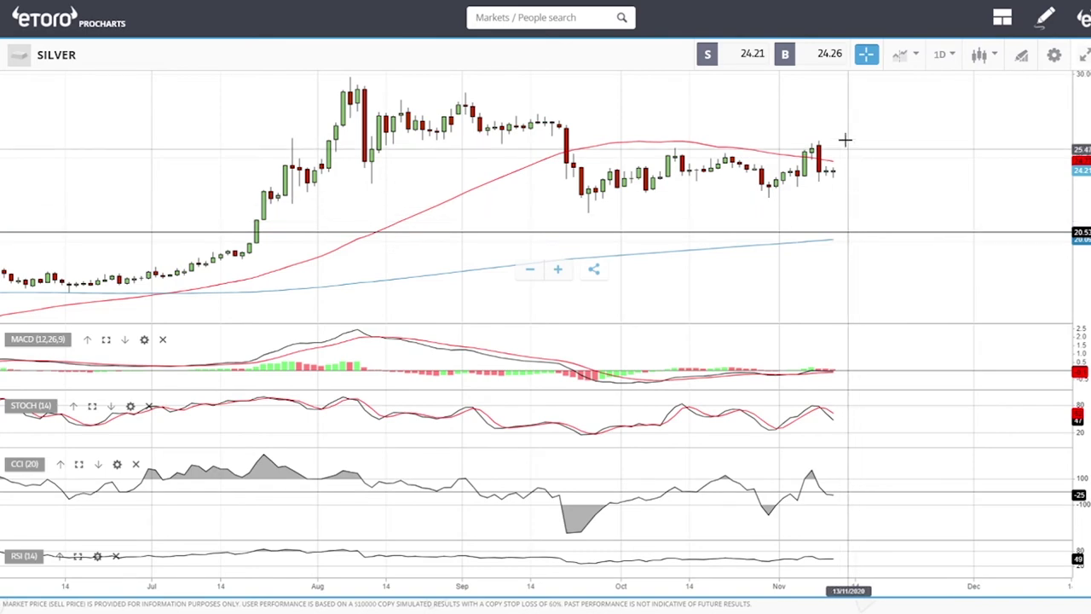
click(1022, 60)
click(566, 350)
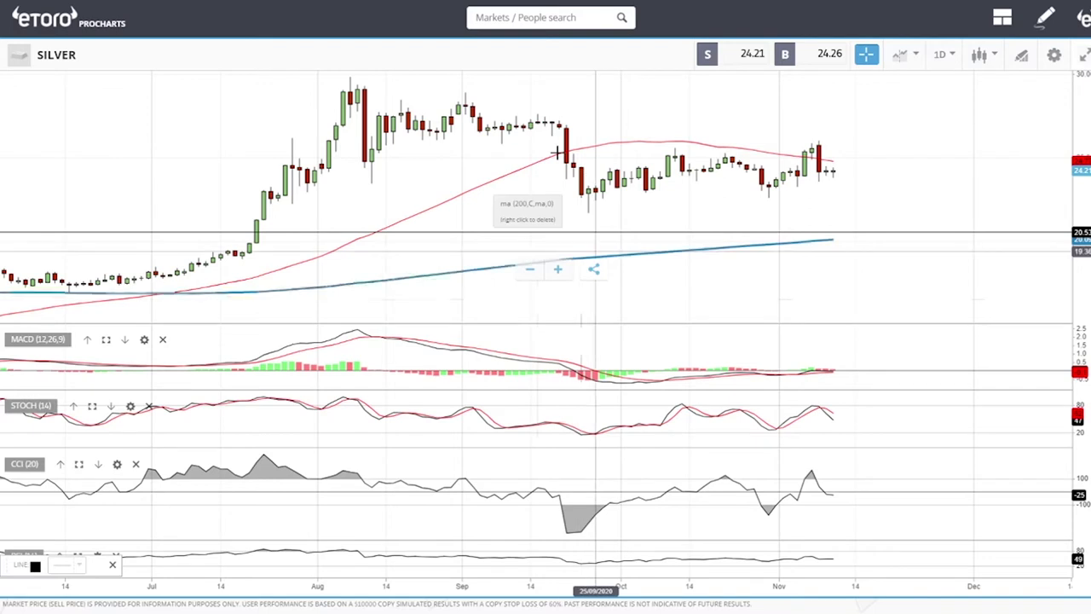
click(413, 76)
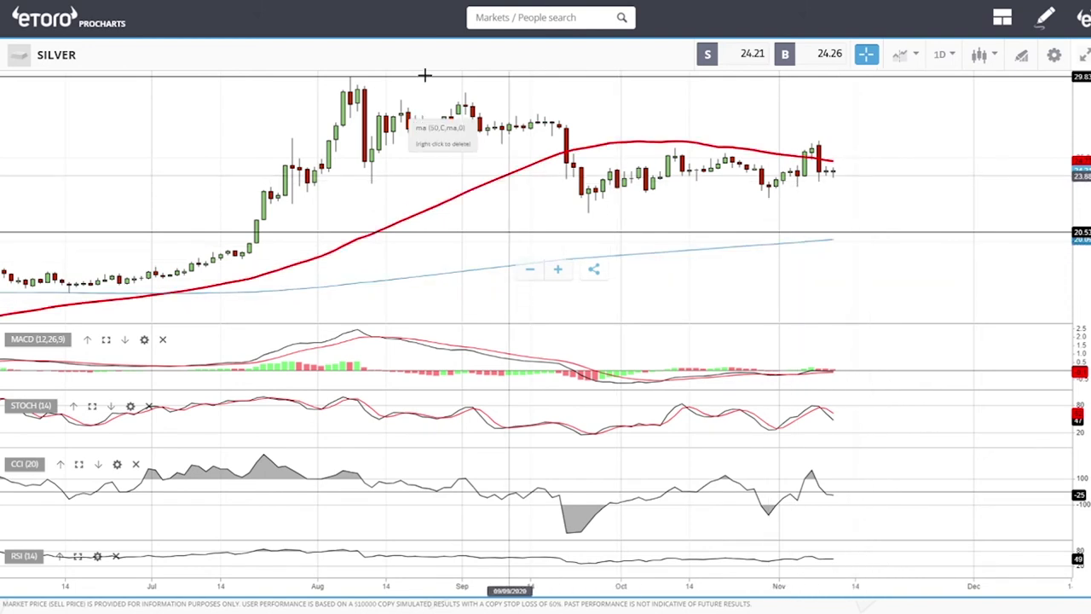
drag(373, 74, 844, 233)
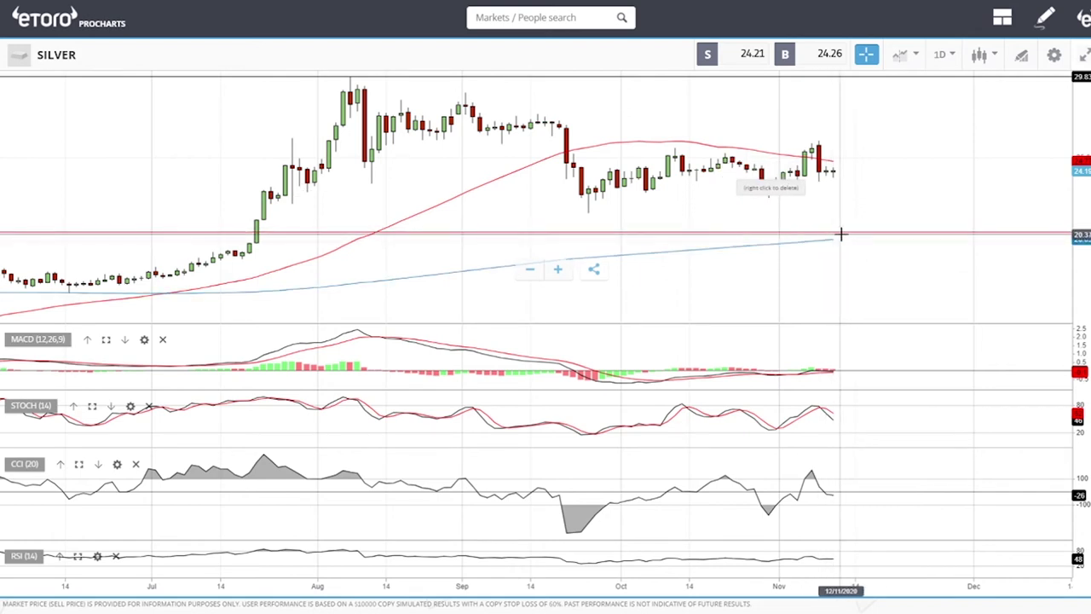
drag(737, 225, 740, 221)
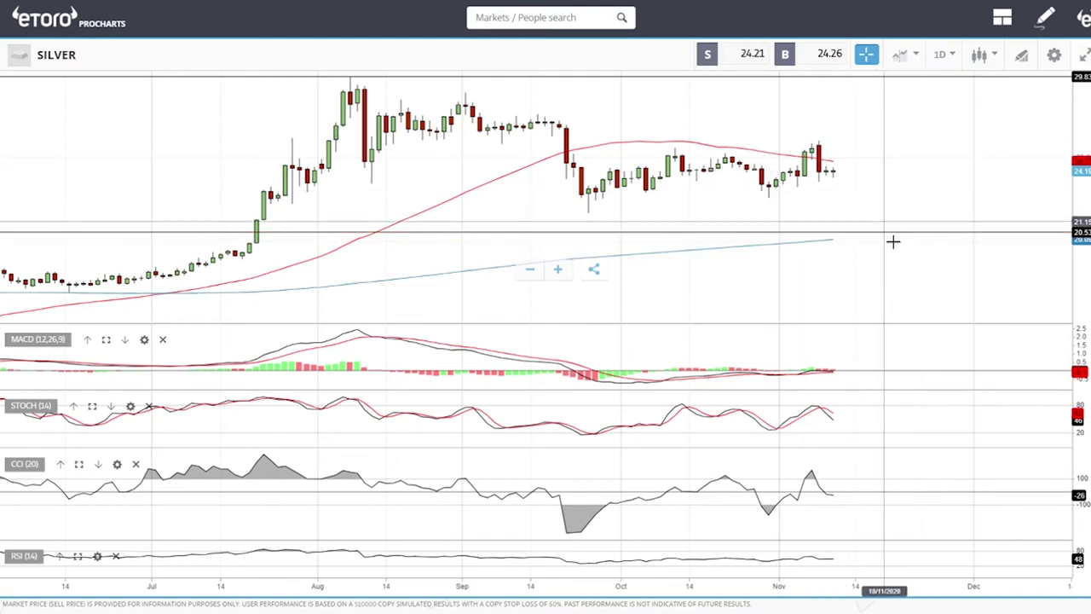
scroll(879, 266, down, 3)
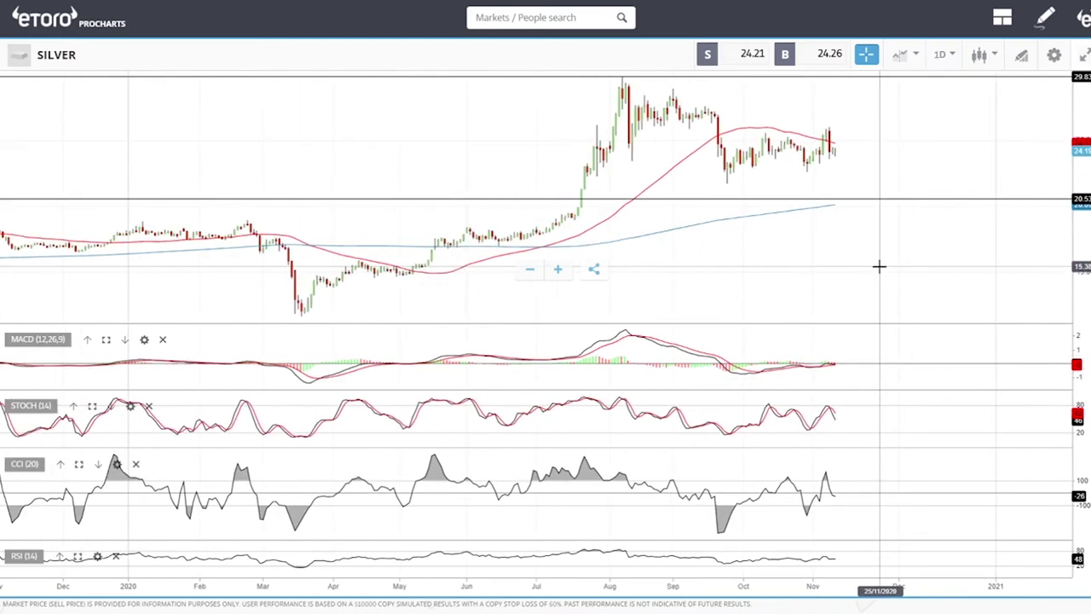
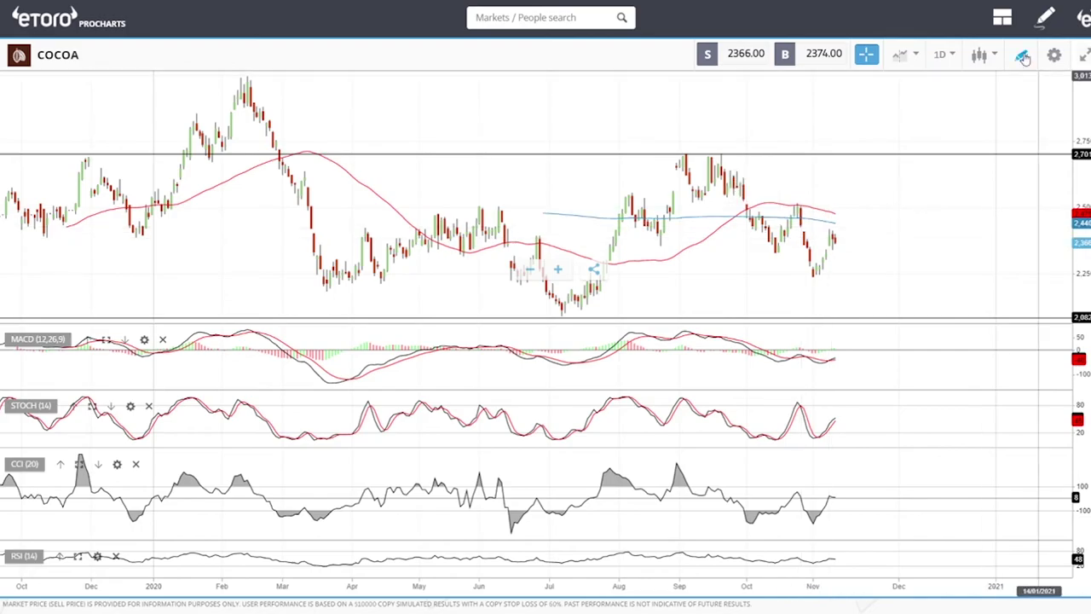
- Add a horizontal line to the daily COCOA chart at the early-November low, about 2,236
click(1022, 54)
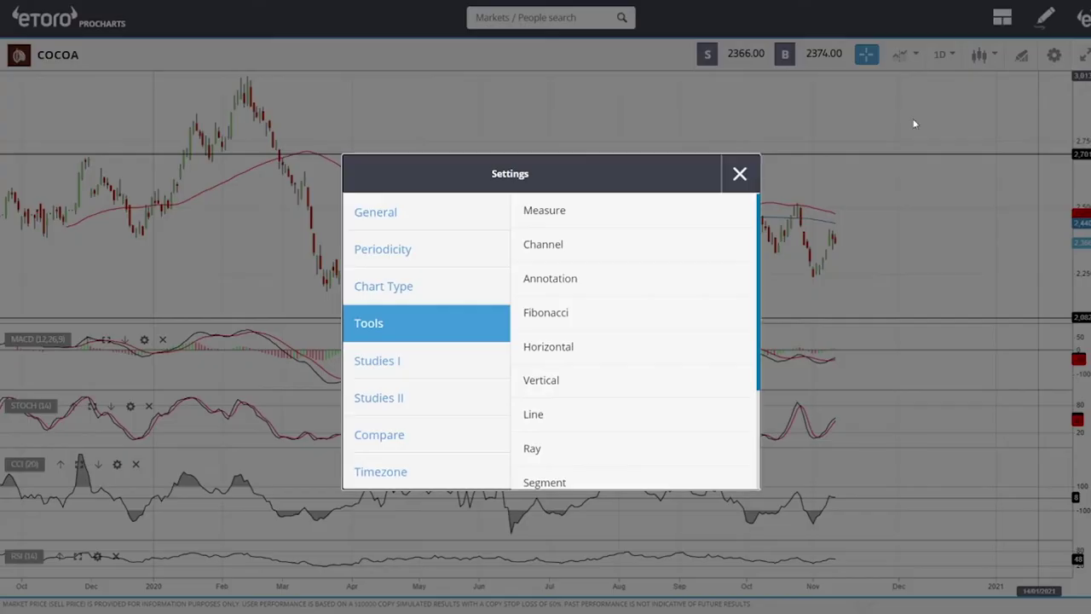
click(549, 350)
scroll(838, 250, up, 3)
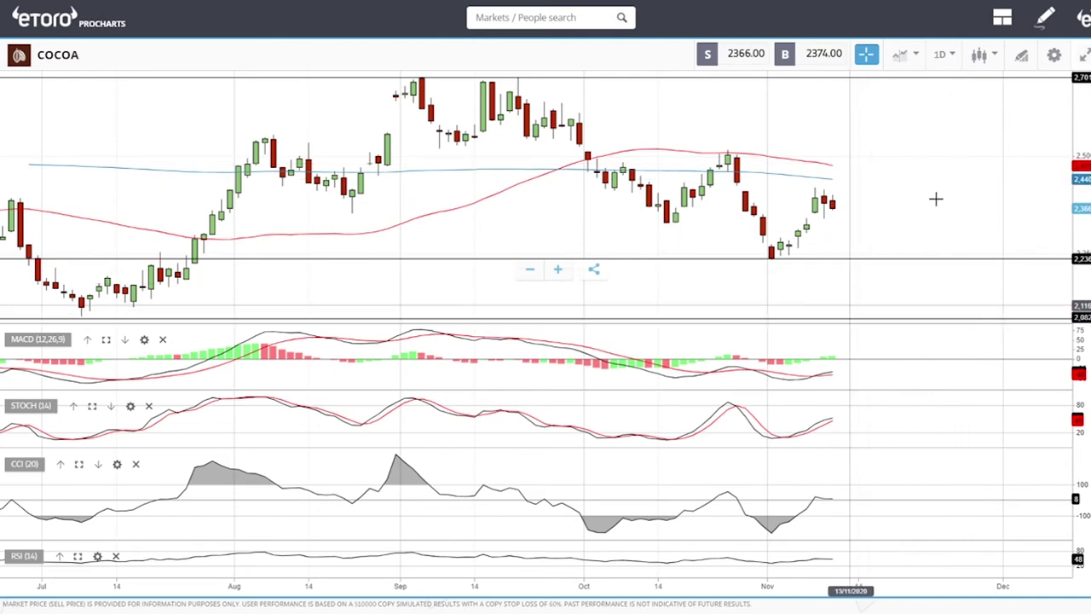
- Search the markets for "pla" and open the PLATINUM chart
scroll(877, 197, down, 10)
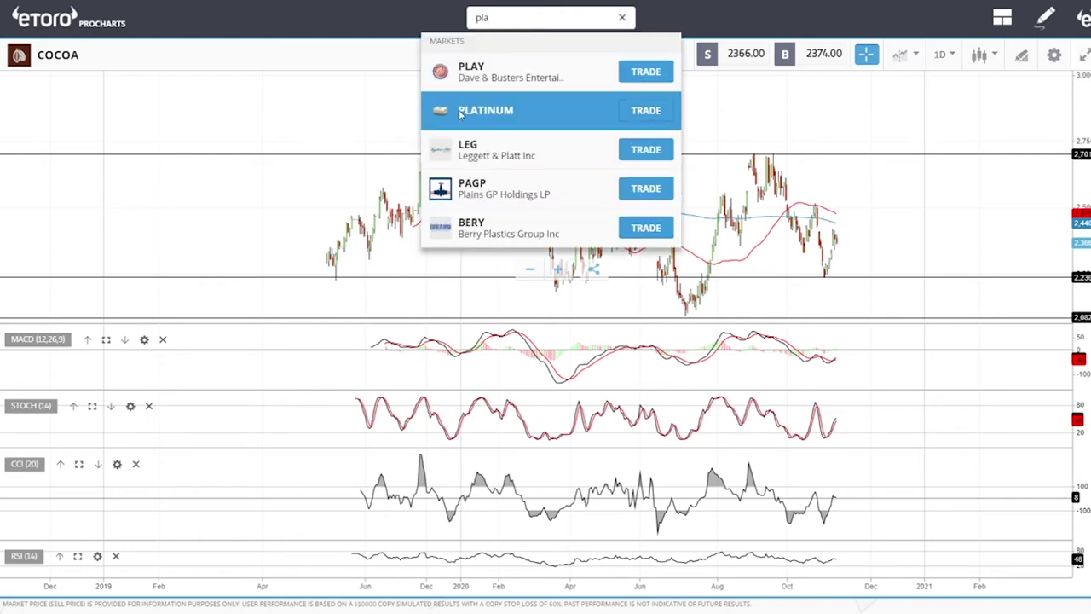
click(478, 110)
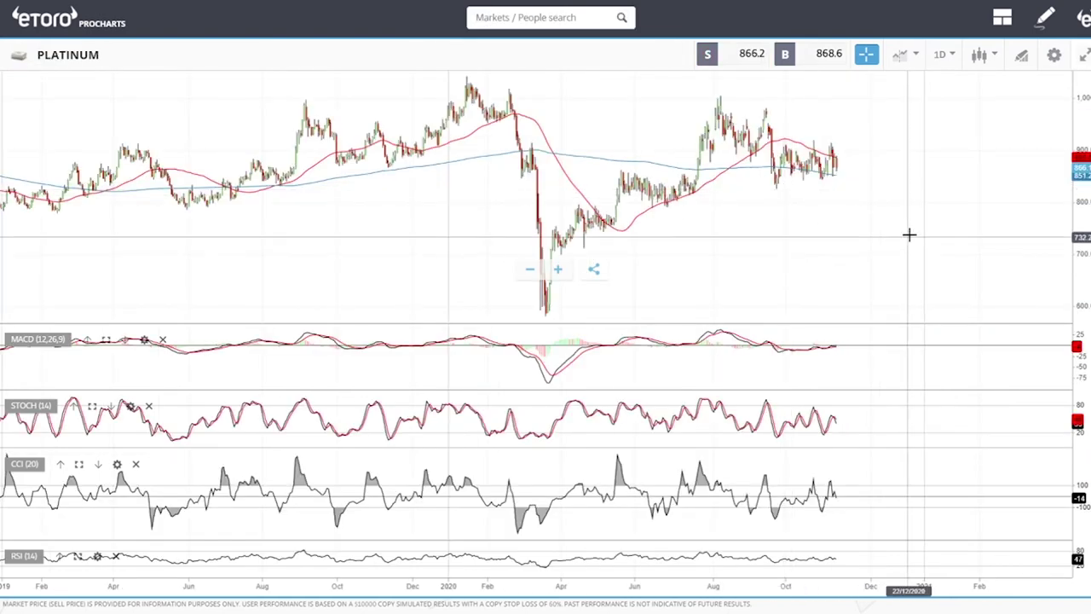
scroll(911, 234, up, 3)
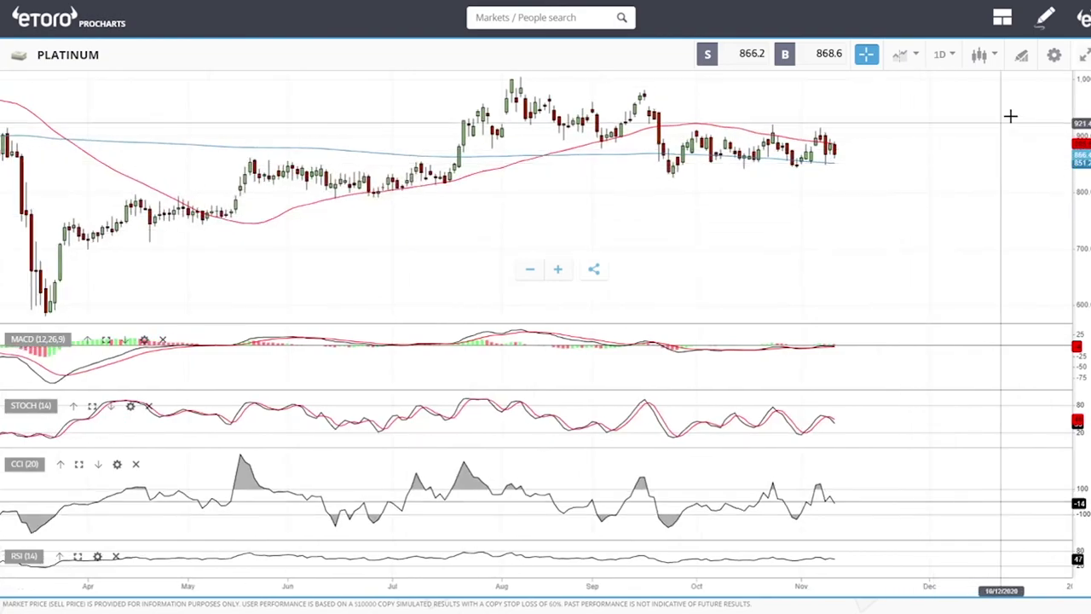
- Add two horizontal lines to the daily PLATINUM chart: near the recent highs at about 907 and along the recent lows at about 847
click(1023, 56)
click(576, 354)
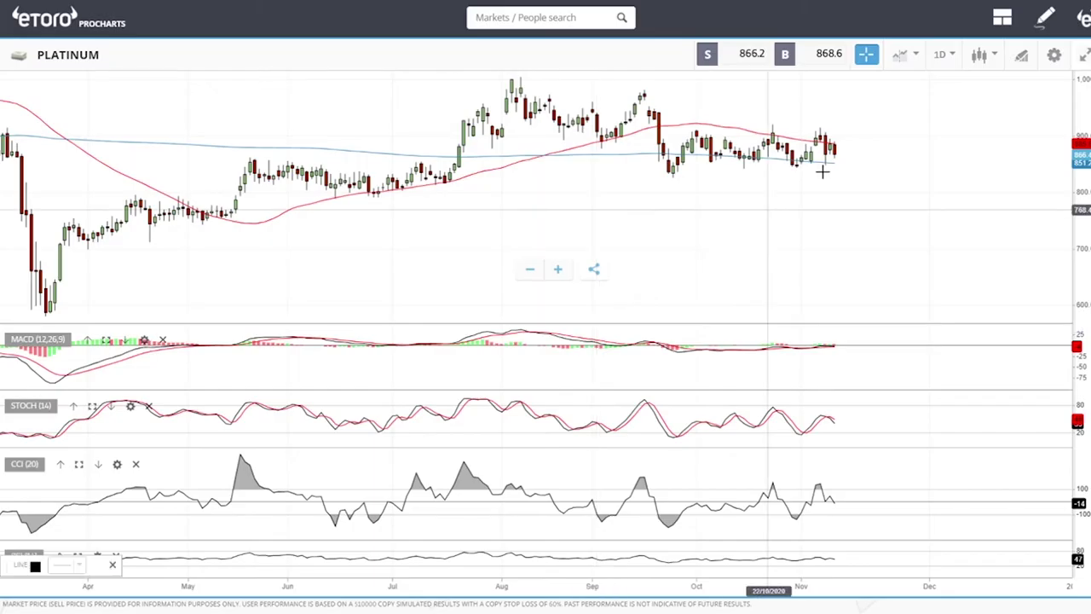
click(840, 132)
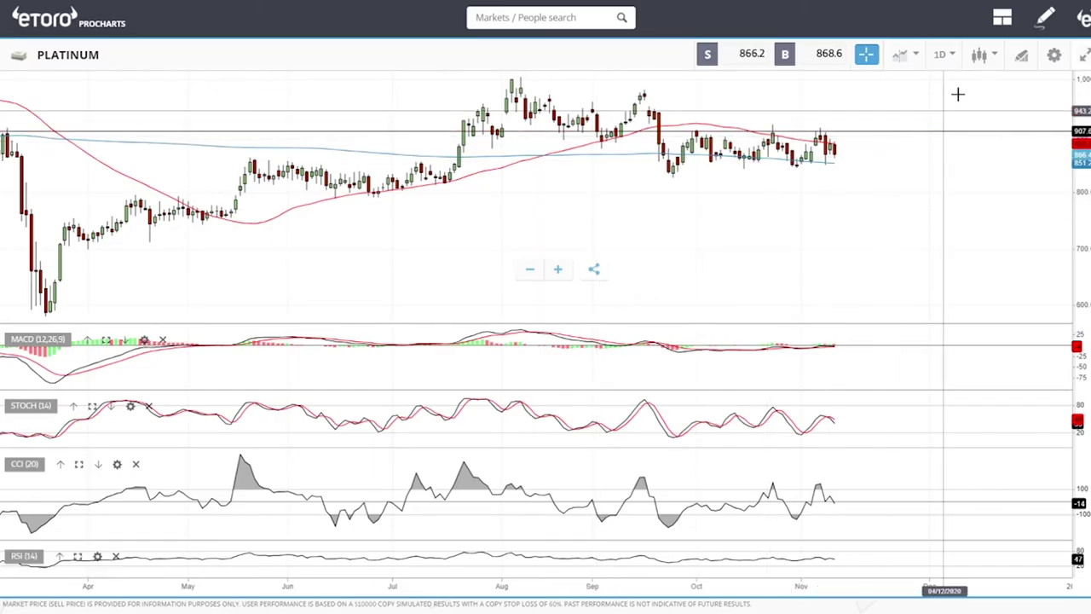
click(1022, 54)
click(585, 345)
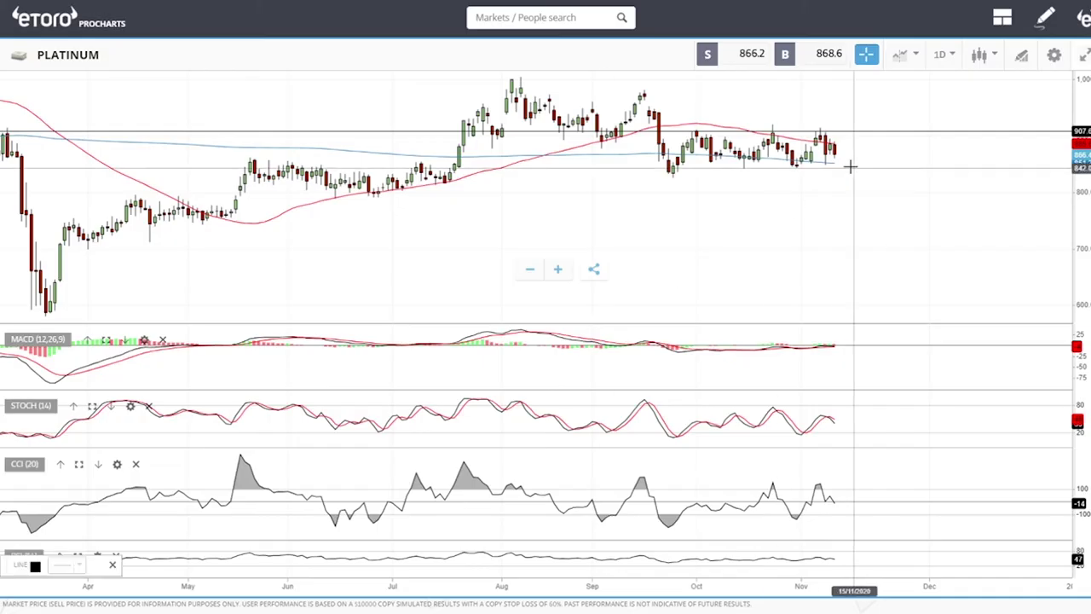
click(848, 164)
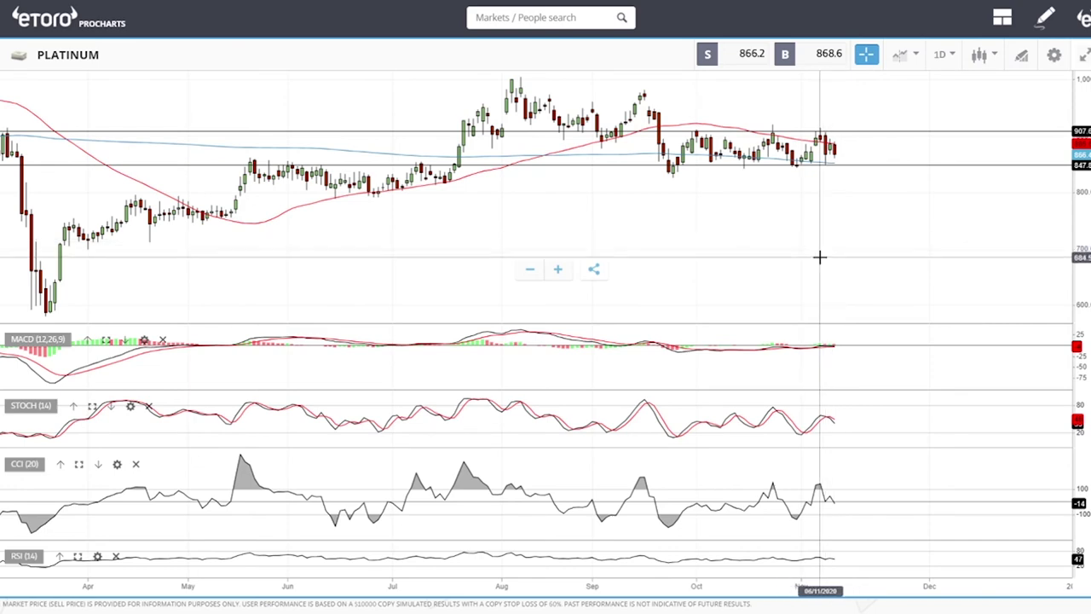
- Search the markets for "sug" and open the SUGAR chart
scroll(820, 257, down, 3)
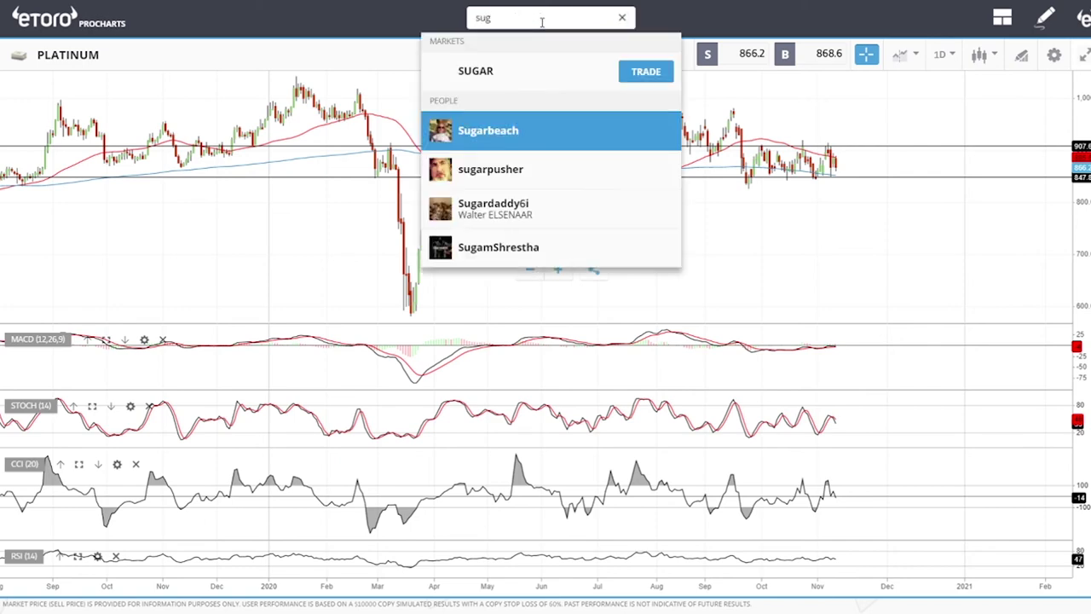
click(515, 69)
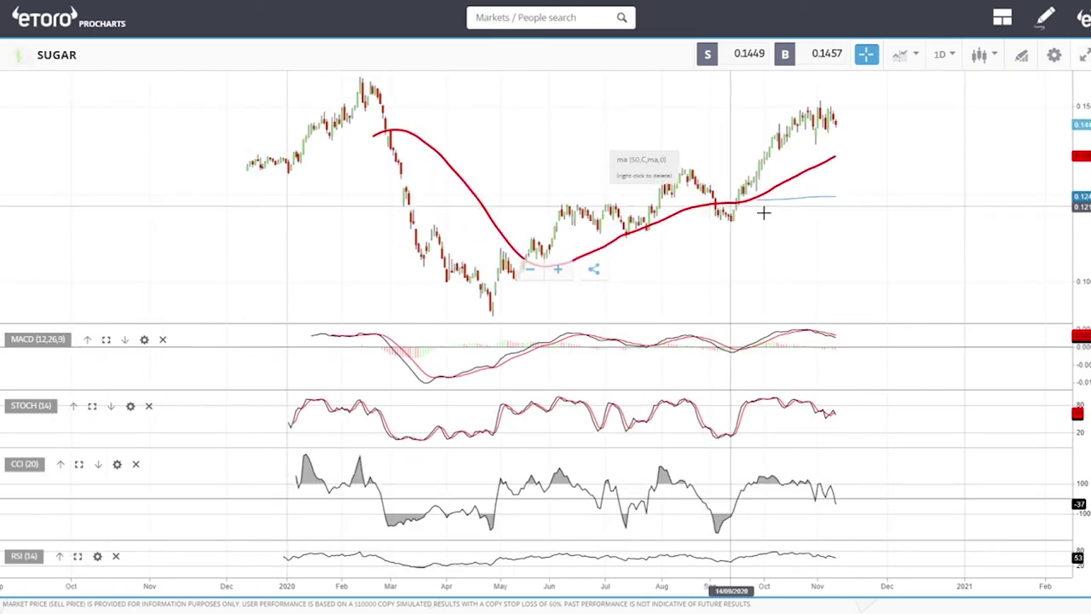
scroll(887, 220, up, 3)
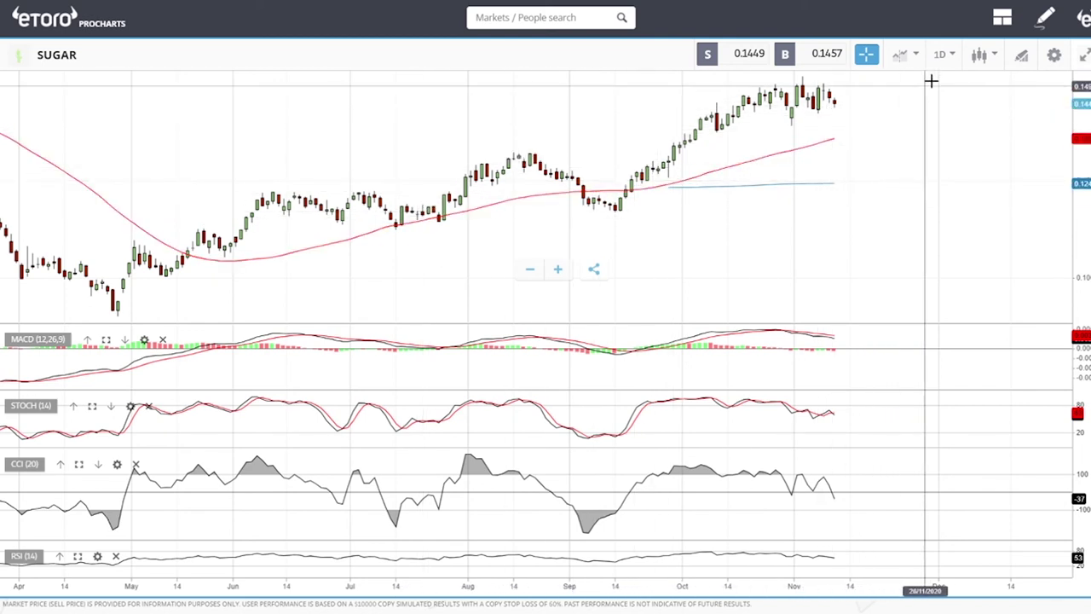
- Draw a rising trend line on the daily SUGAR chart from the late-April low along the September low, spanning about 127 bars to 30/10/2020
scroll(932, 81, down, 8)
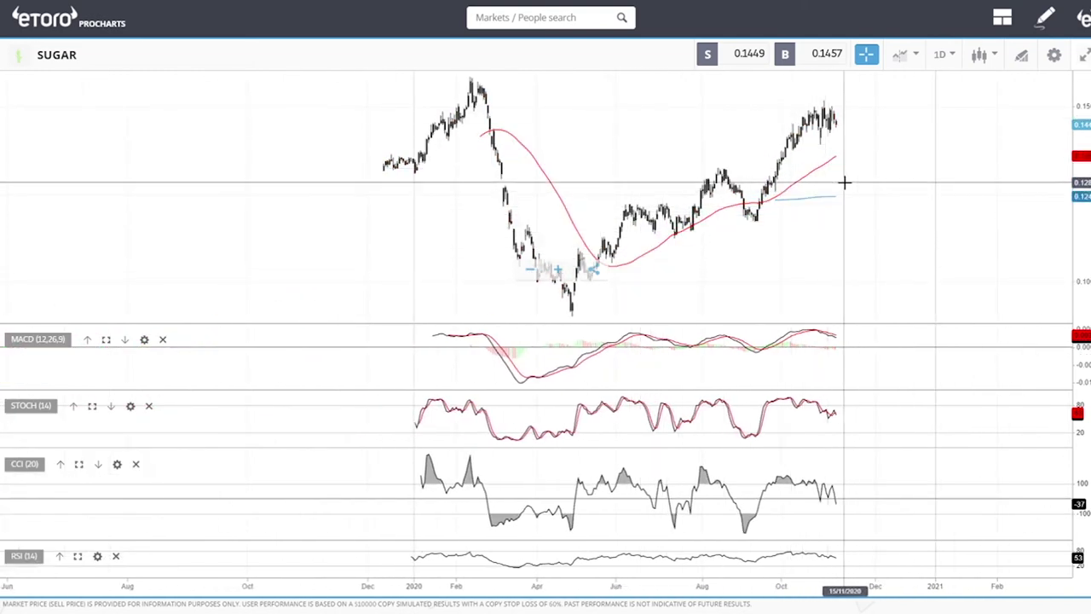
scroll(861, 170, up, 5)
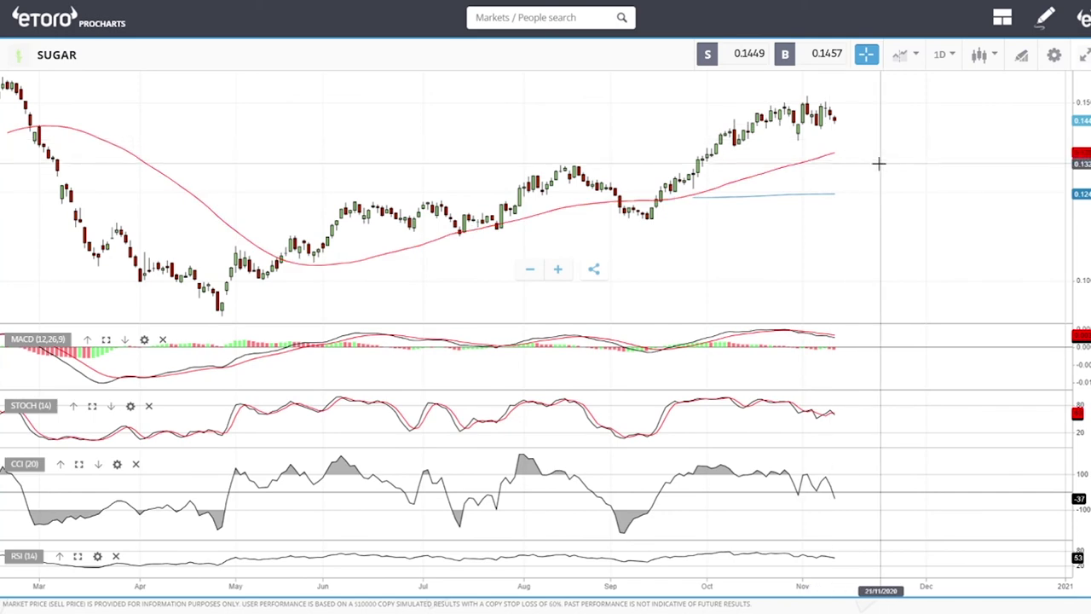
scroll(879, 162, down, 5)
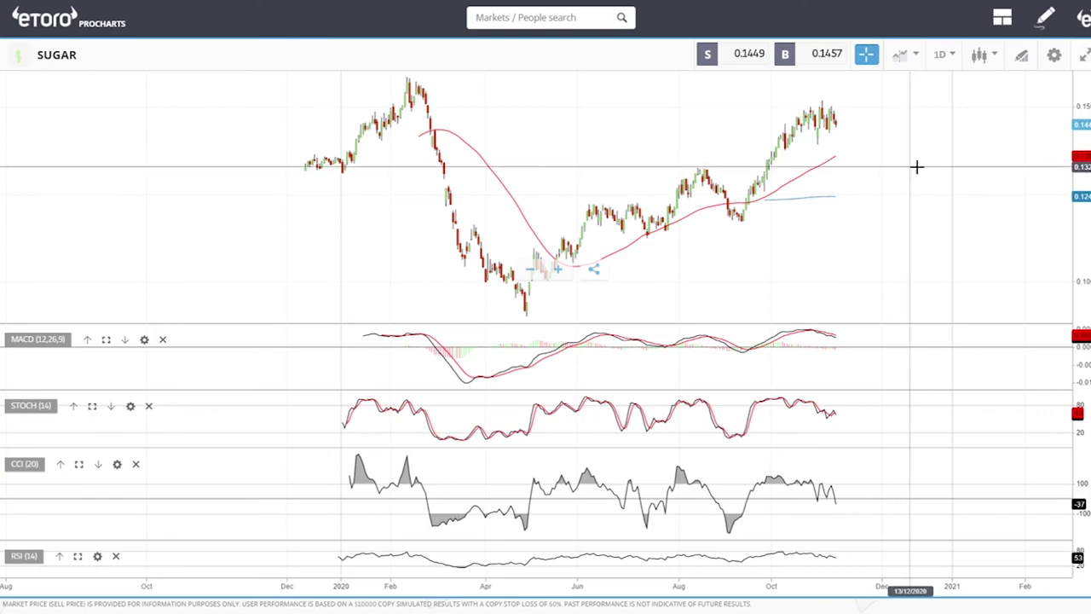
click(1022, 58)
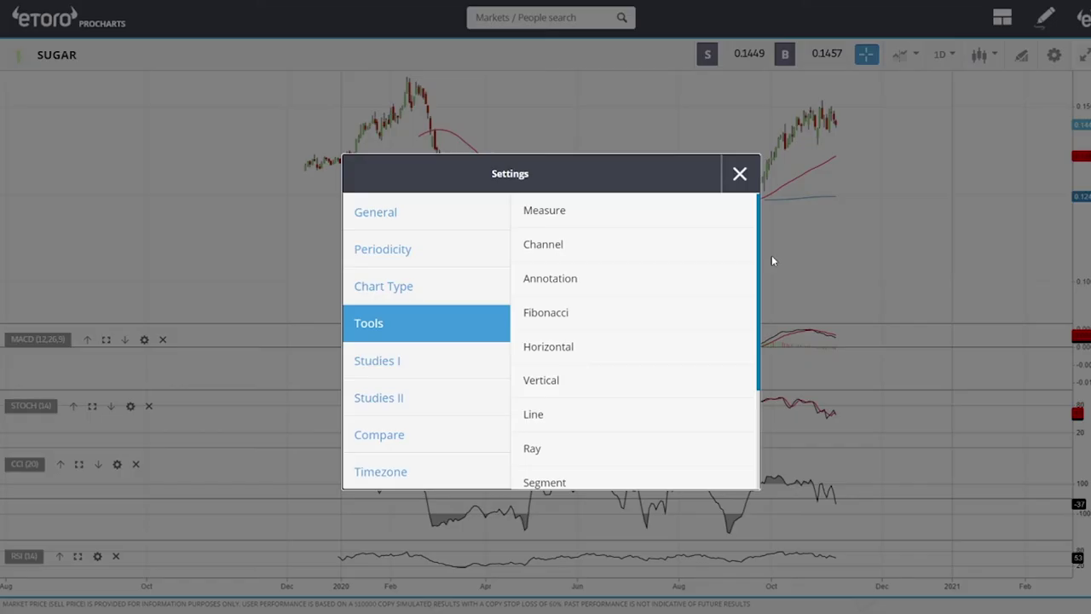
click(561, 415)
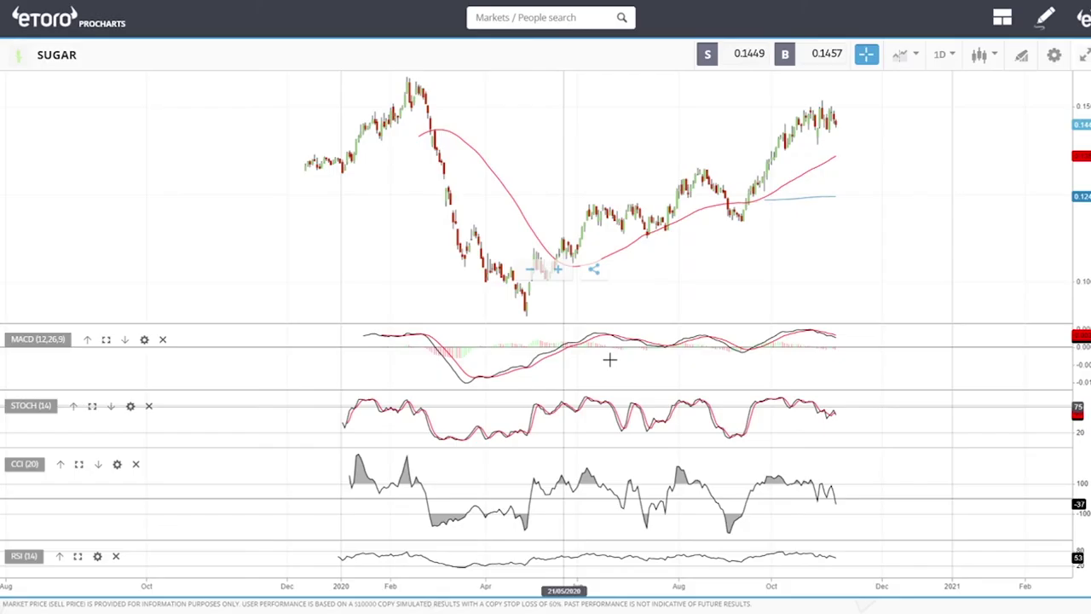
click(528, 315)
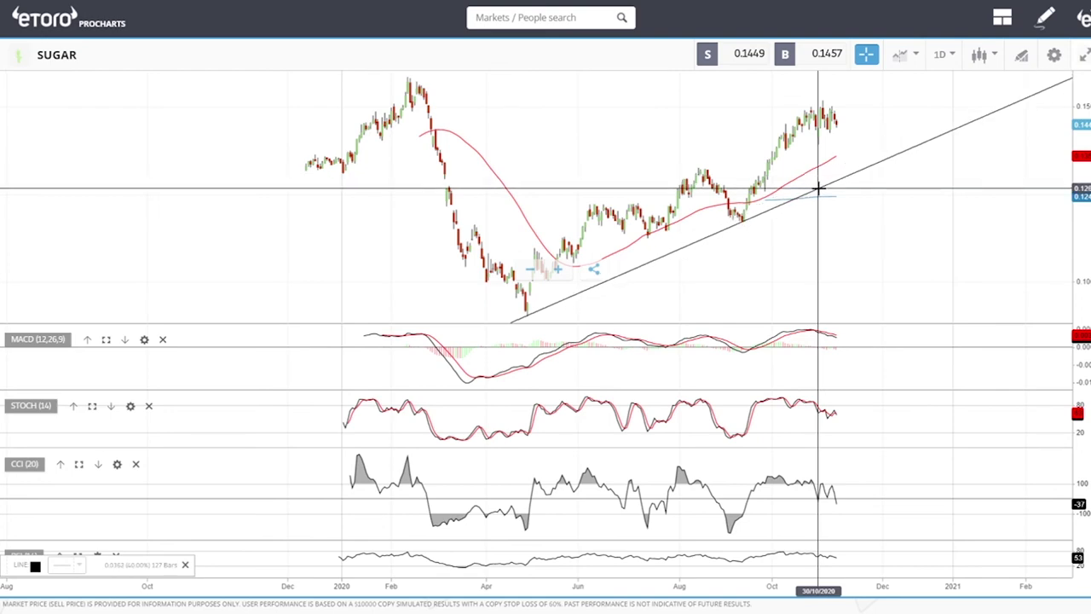
click(818, 189)
scroll(948, 207, up, 3)
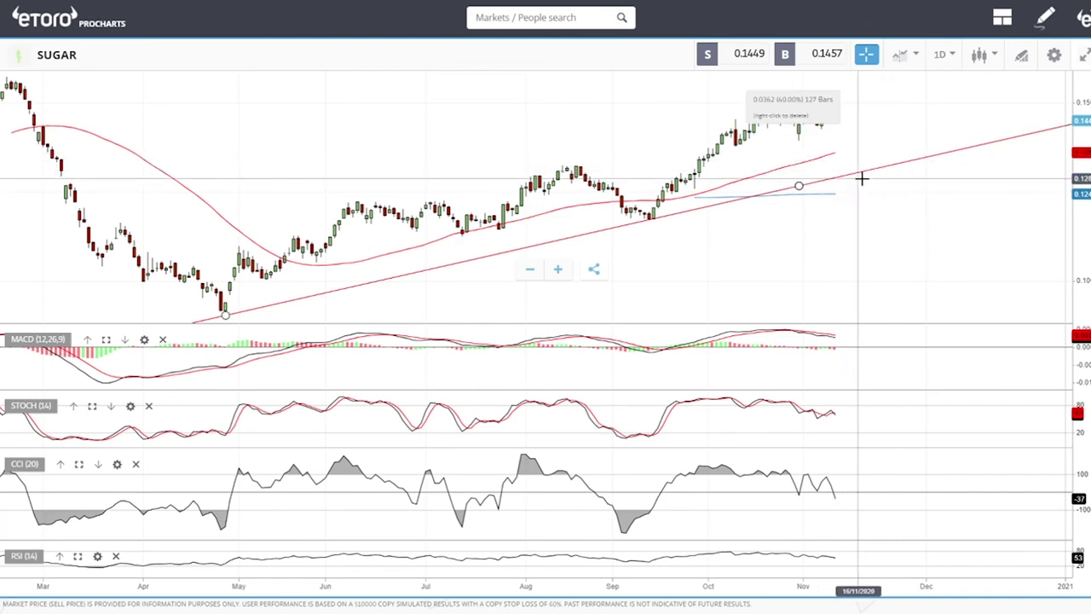
scroll(894, 232, down, 3)
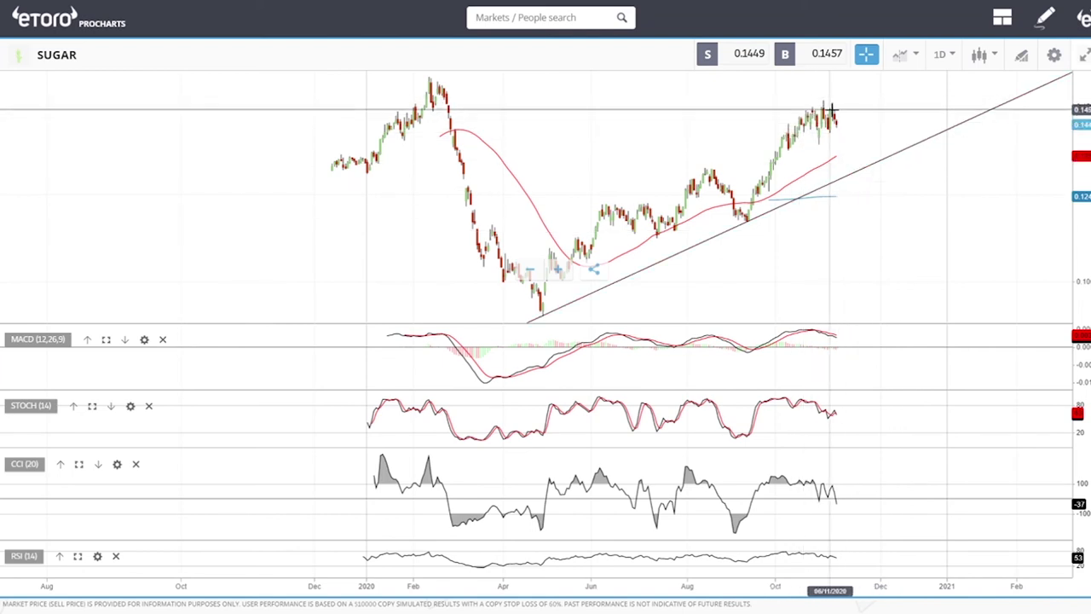
- Search the markets for "whe" and open the WHEAT chart
click(525, 16)
text(whea)
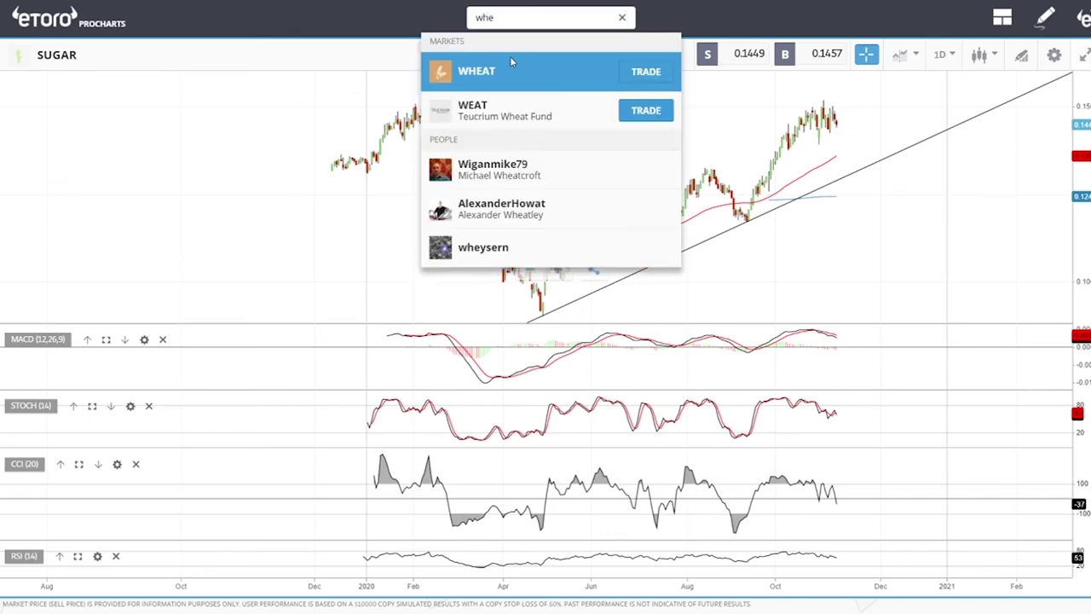
click(506, 72)
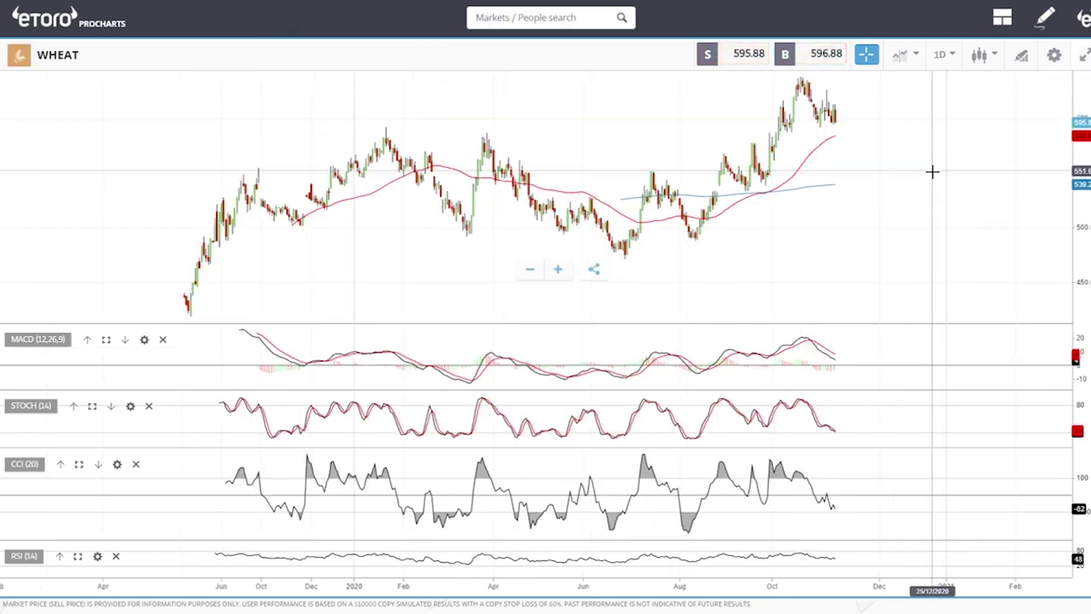
- Draw a rising trend line on the daily WHEAT chart from the mid-August low to just under the early-November lows, spanning about 61 bars
scroll(911, 184, up, 5)
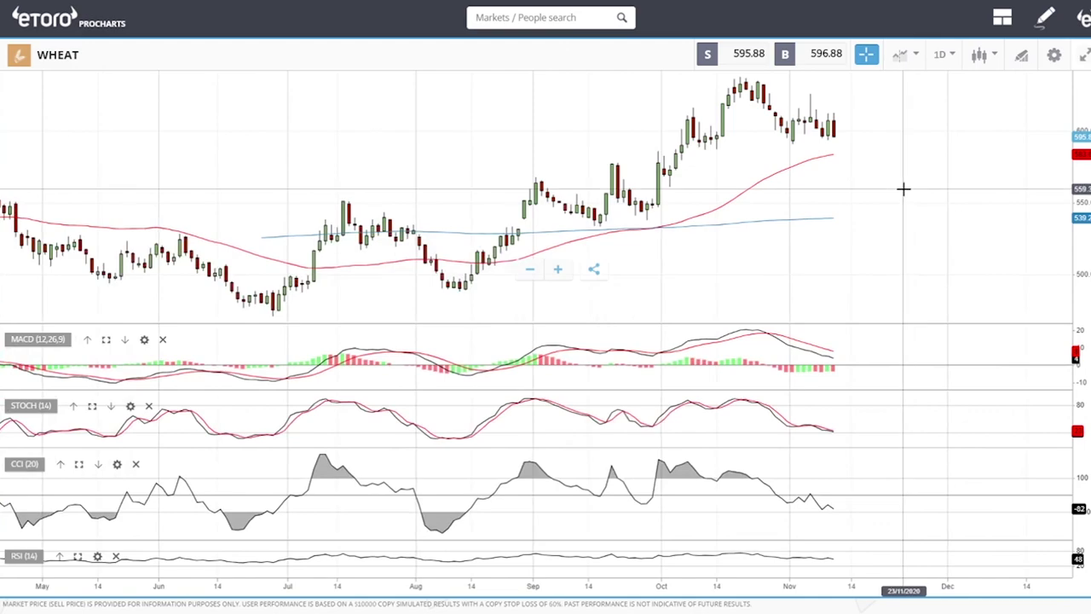
click(1022, 56)
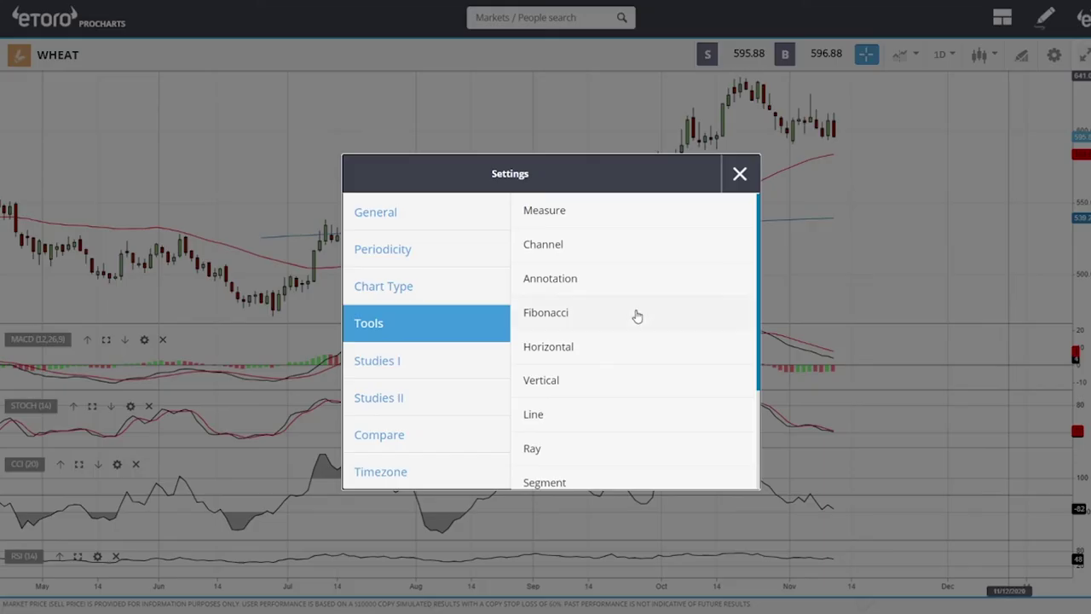
click(561, 416)
click(467, 286)
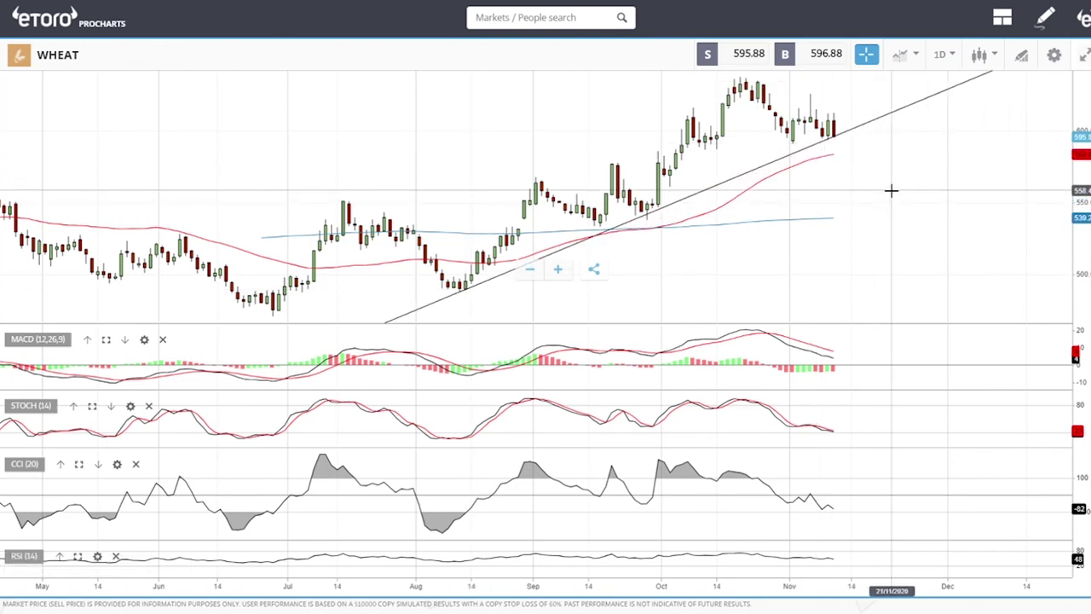
scroll(890, 190, up, 5)
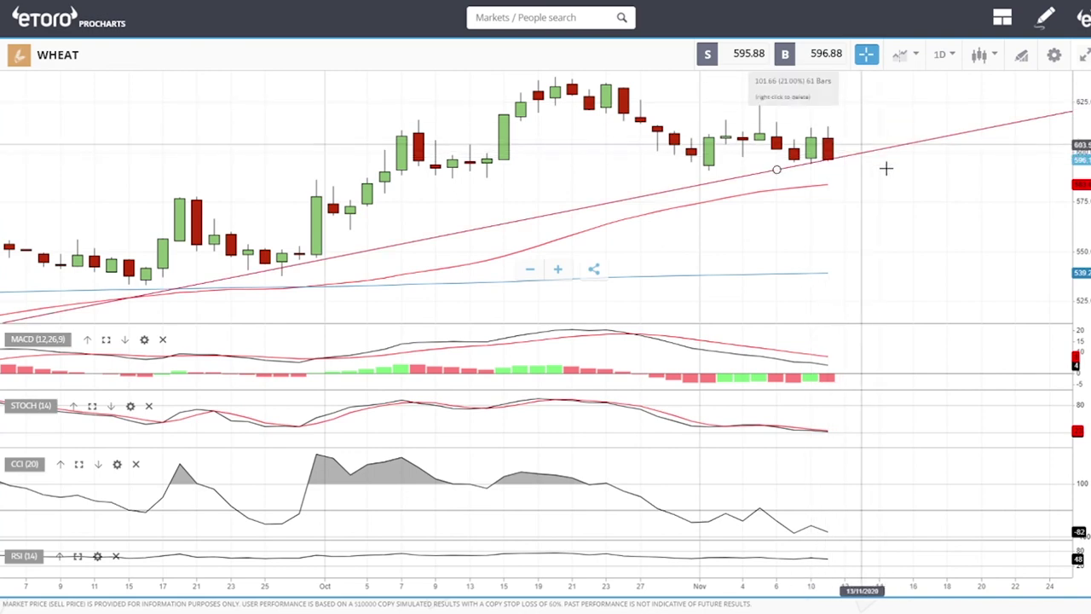
scroll(911, 228, down, 5)
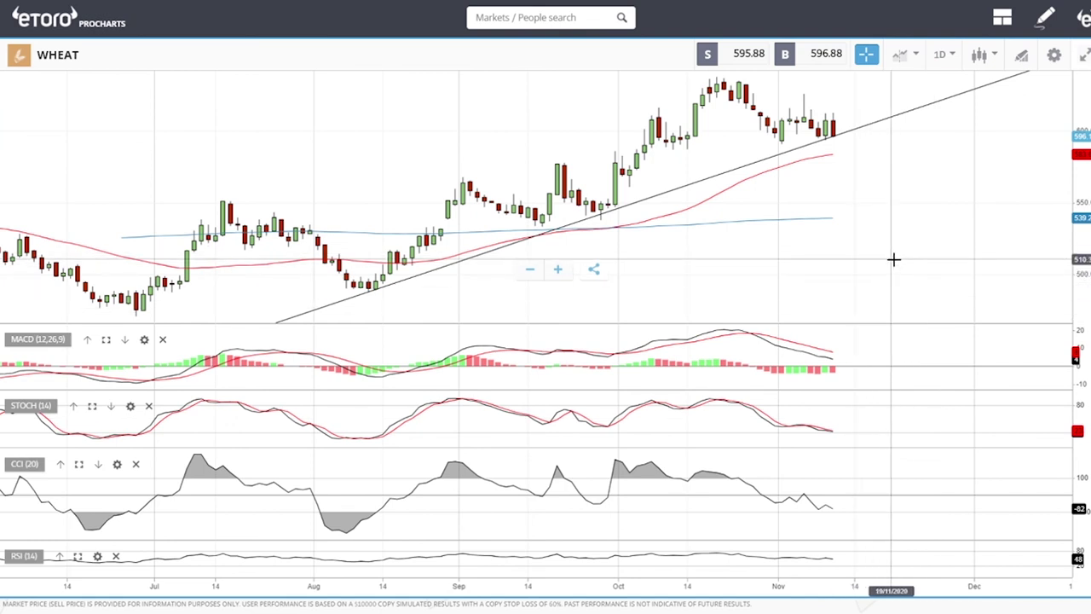
- Switch the WHEAT chart to 4 Hour periodicity and examine the latest candles against the trend line and the 200-period moving average
click(939, 53)
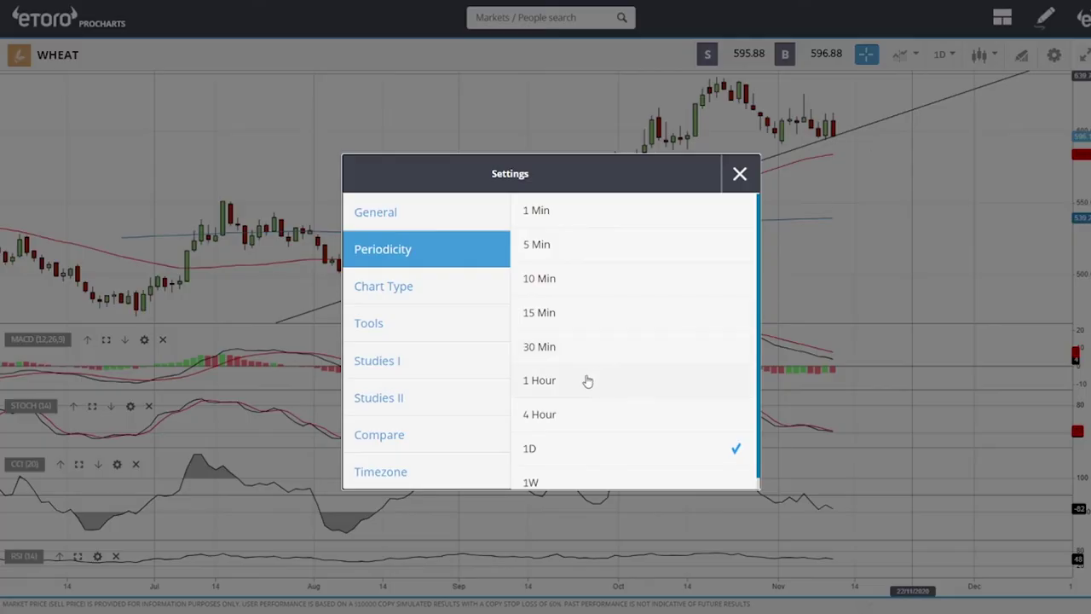
click(740, 175)
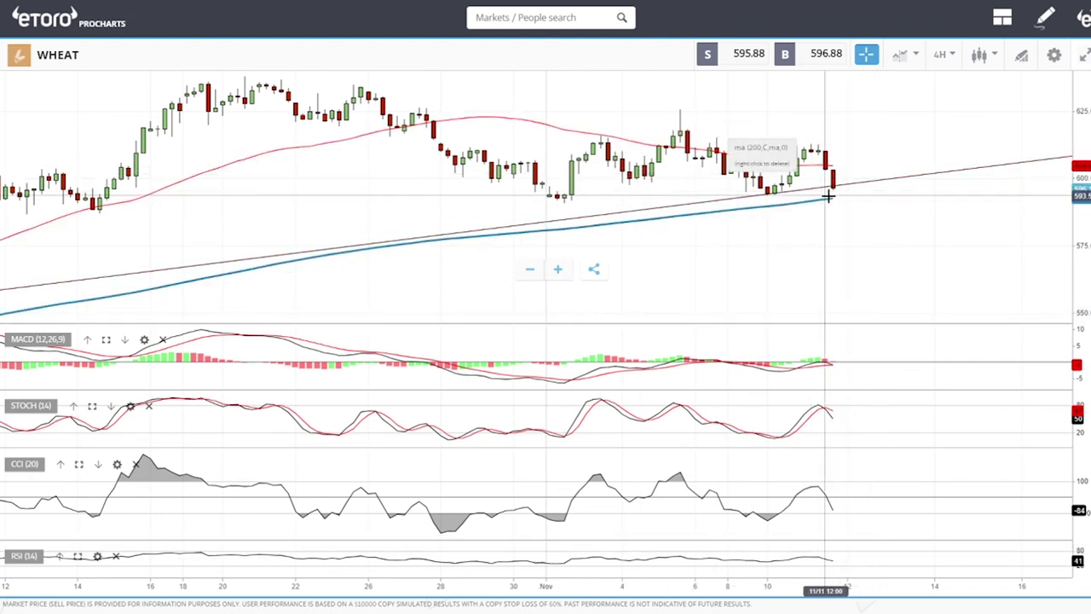
scroll(901, 214, down, 3)
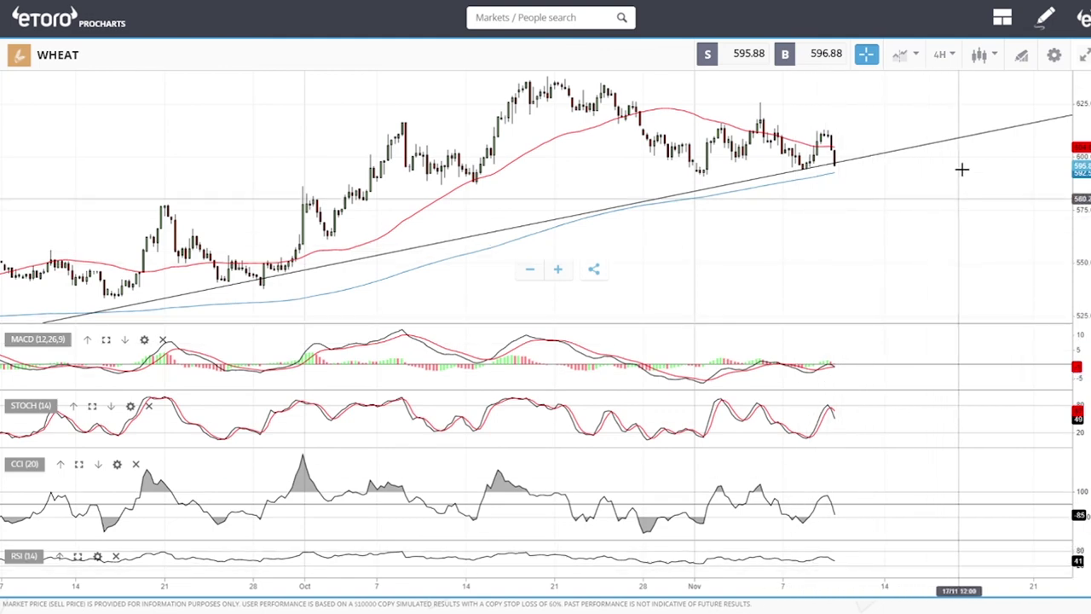
- Set the WHEAT chart's periodicity back to 1D and view the recent candles near the trend line
click(942, 56)
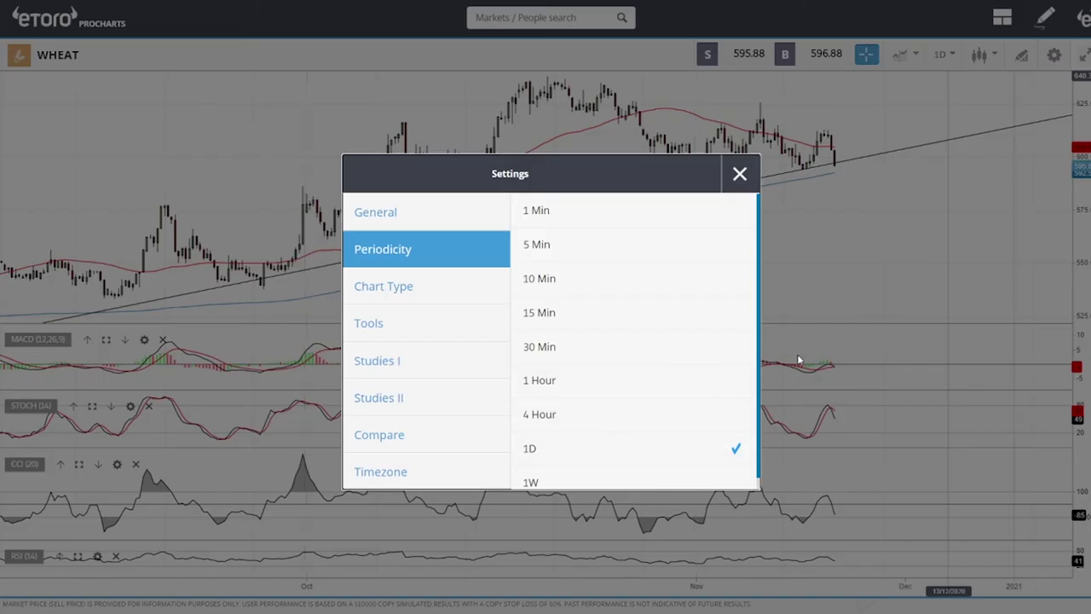
click(740, 173)
scroll(845, 136, up, 3)
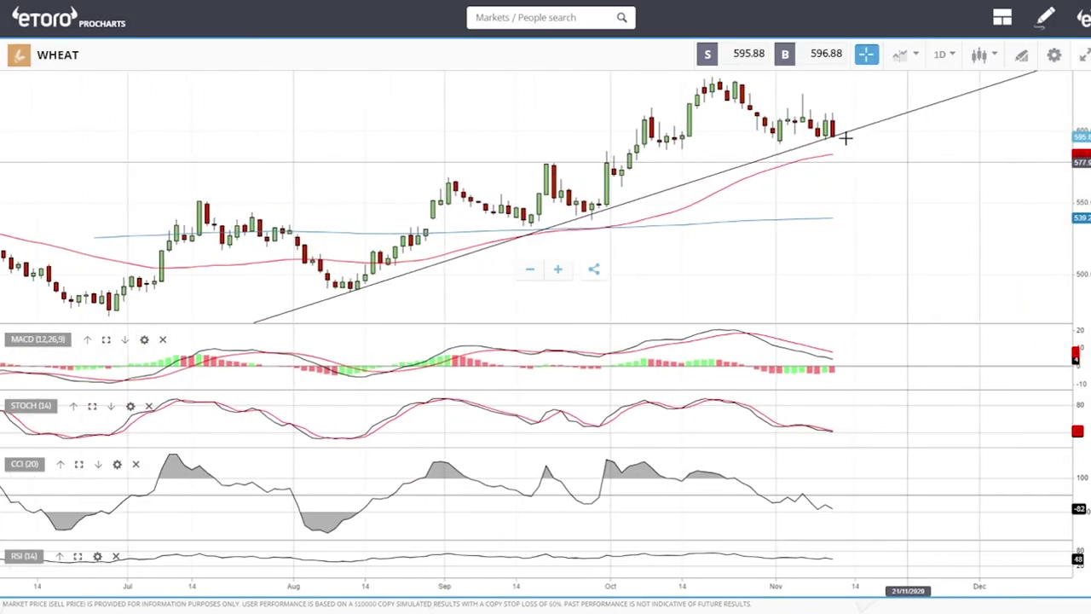